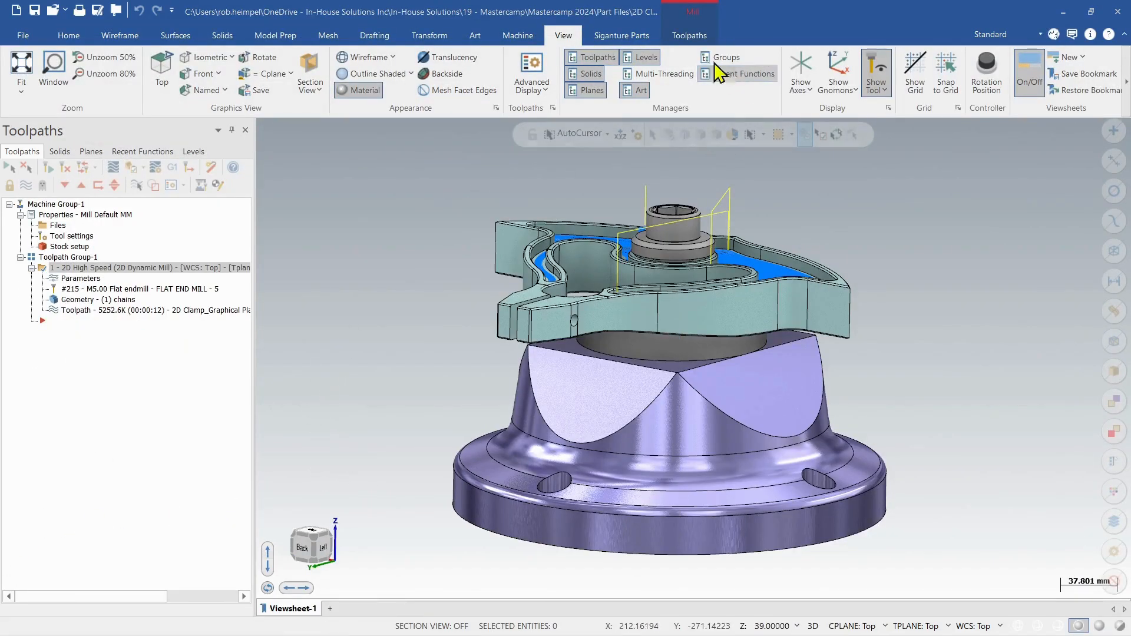
- Switch to the Toolpaths ribbon and orbit the fixtured clamp to a side (Left) view
{"action": "left_click", "coordinate": [690, 36]}
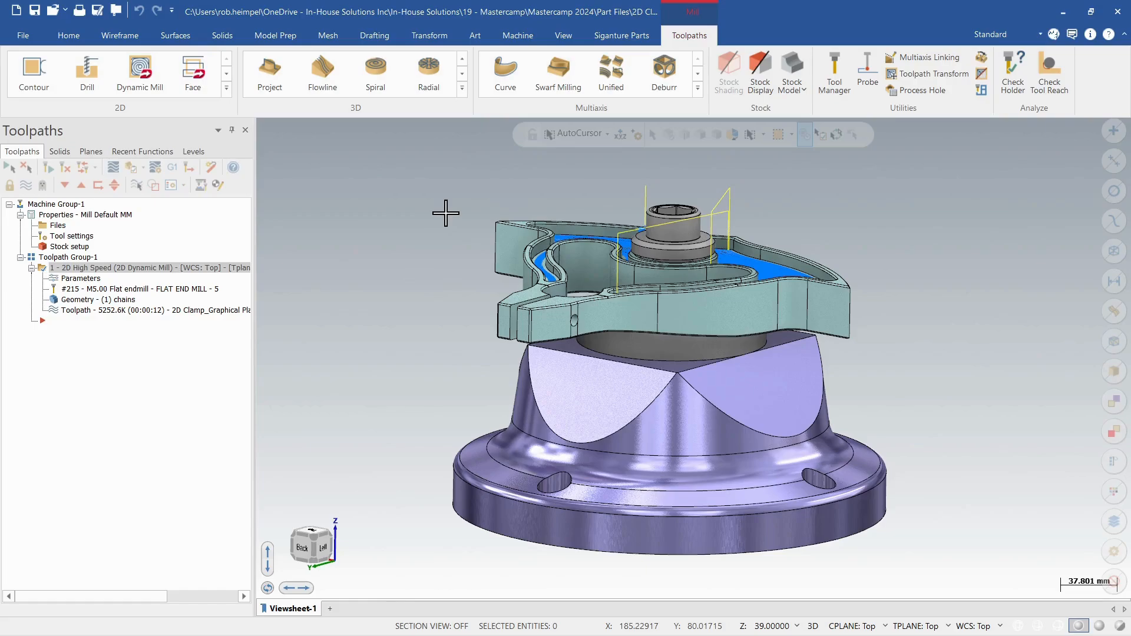
{"action": "mouse_move", "coordinate": [459, 265]}
{"action": "middle_mouse_down"}
{"action": "mouse_move", "coordinate": [485, 353]}
{"action": "mouse_move", "coordinate": [676, 304]}
{"action": "mouse_move", "coordinate": [689, 316]}
{"action": "middle_mouse_up"}
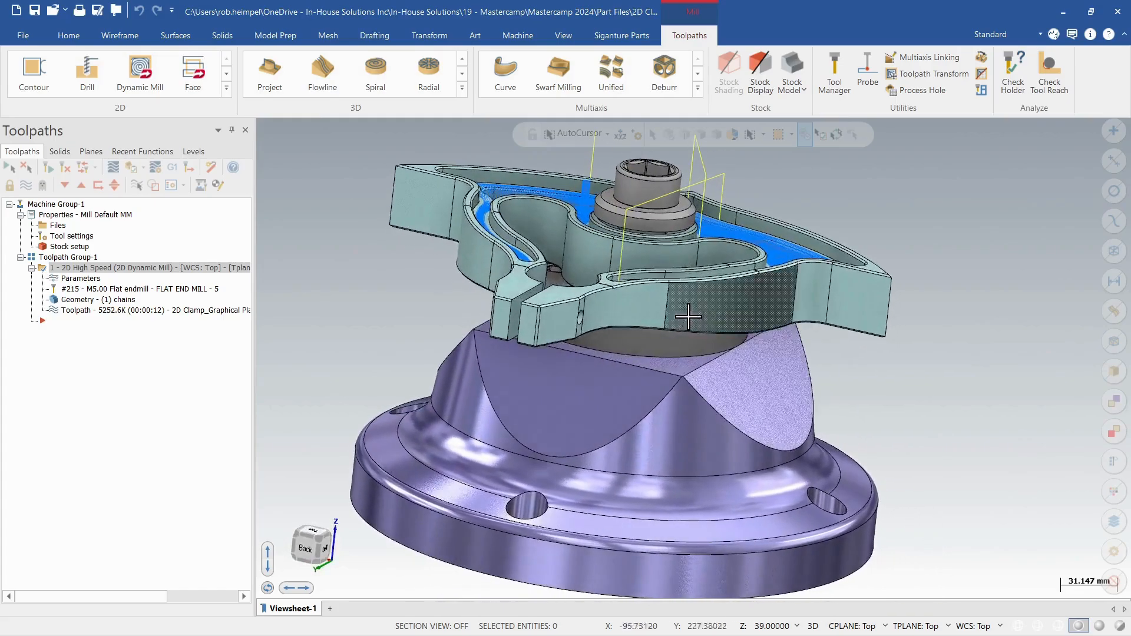
{"action": "scroll", "coordinate": [442, 292], "scroll_direction": "up", "scroll_amount": 2}
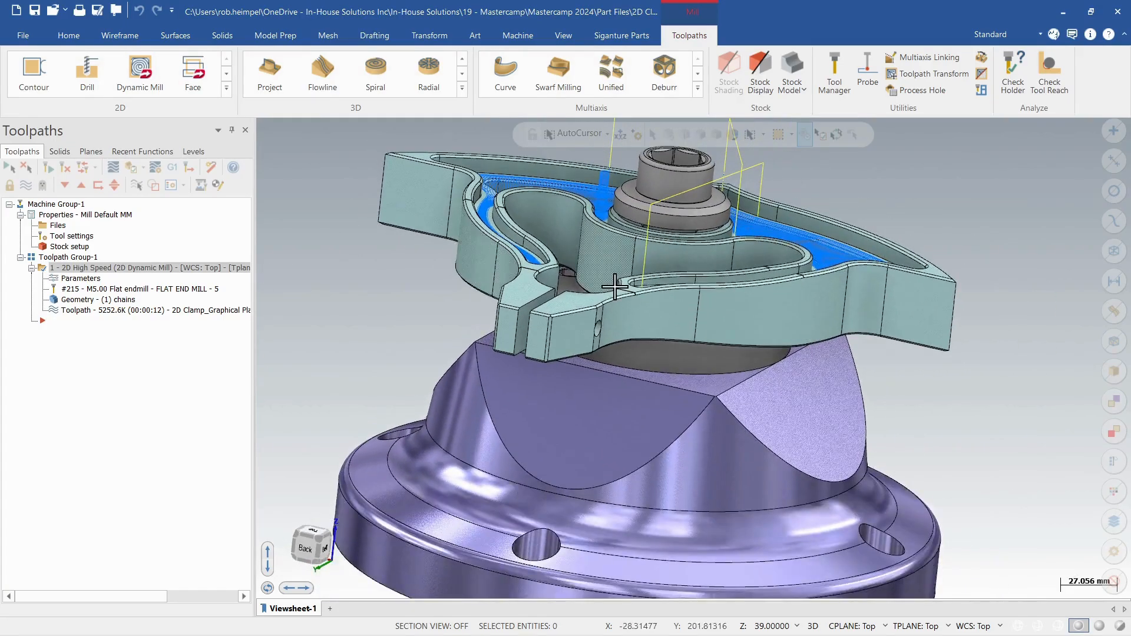
{"action": "mouse_move", "coordinate": [616, 286]}
{"action": "middle_mouse_down"}
{"action": "mouse_move", "coordinate": [540, 256]}
{"action": "mouse_move", "coordinate": [756, 243]}
{"action": "mouse_move", "coordinate": [885, 221]}
{"action": "mouse_move", "coordinate": [1016, 222]}
{"action": "middle_mouse_up"}
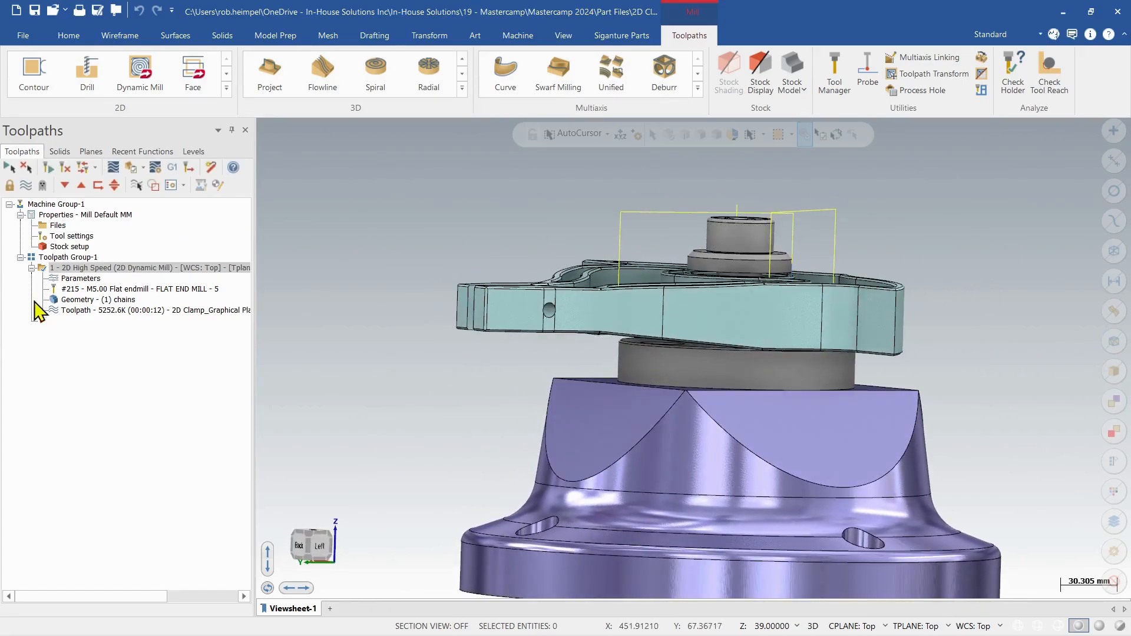
- Show the Dynamic Mill clearance plane on the part and toggle the graphical plane display options
{"action": "left_click", "coordinate": [81, 279]}
{"action": "scroll", "coordinate": [1028, 327], "scroll_direction": "down", "scroll_amount": 2}
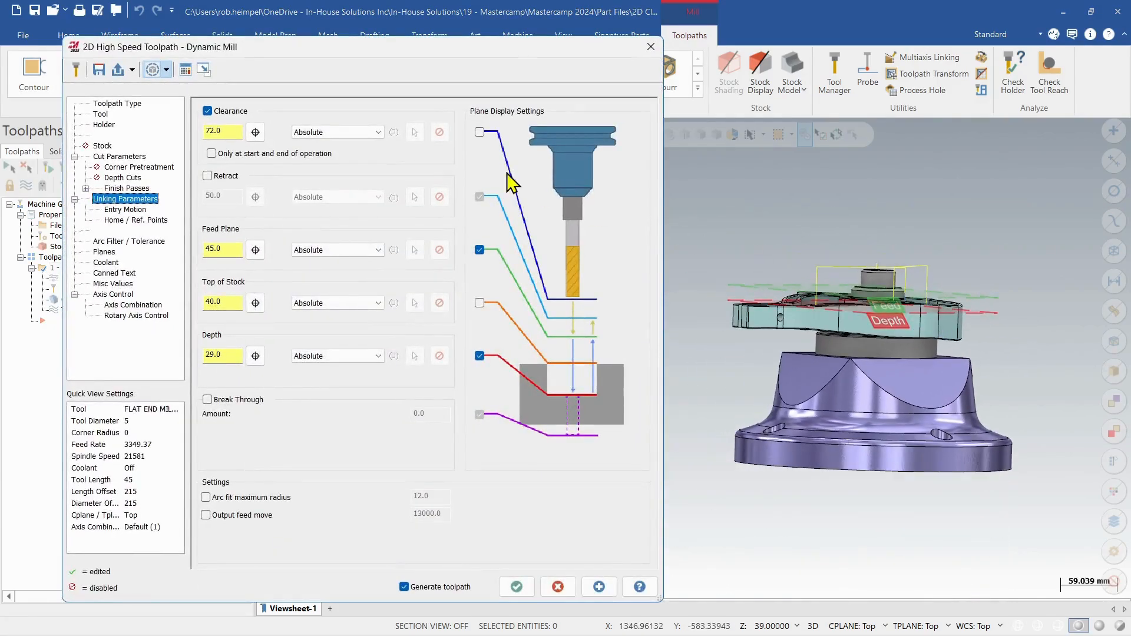
{"action": "left_click", "coordinate": [480, 133]}
{"action": "middle_click_drag", "start_coordinate": [964, 310], "coordinate": [1018, 320]}
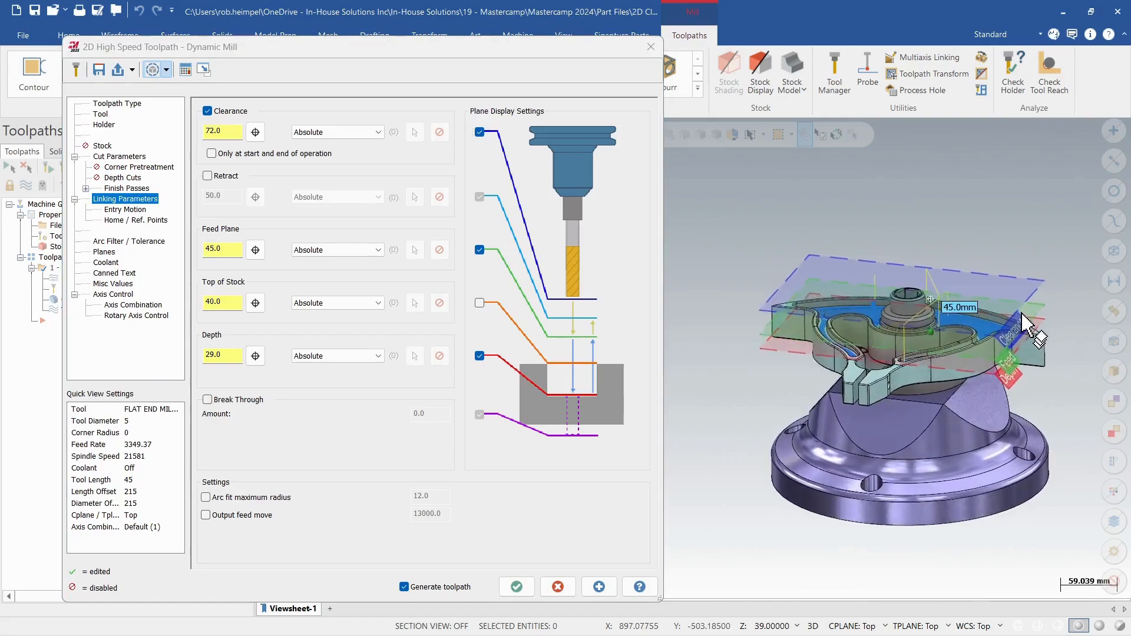
{"action": "left_click", "coordinate": [152, 70]}
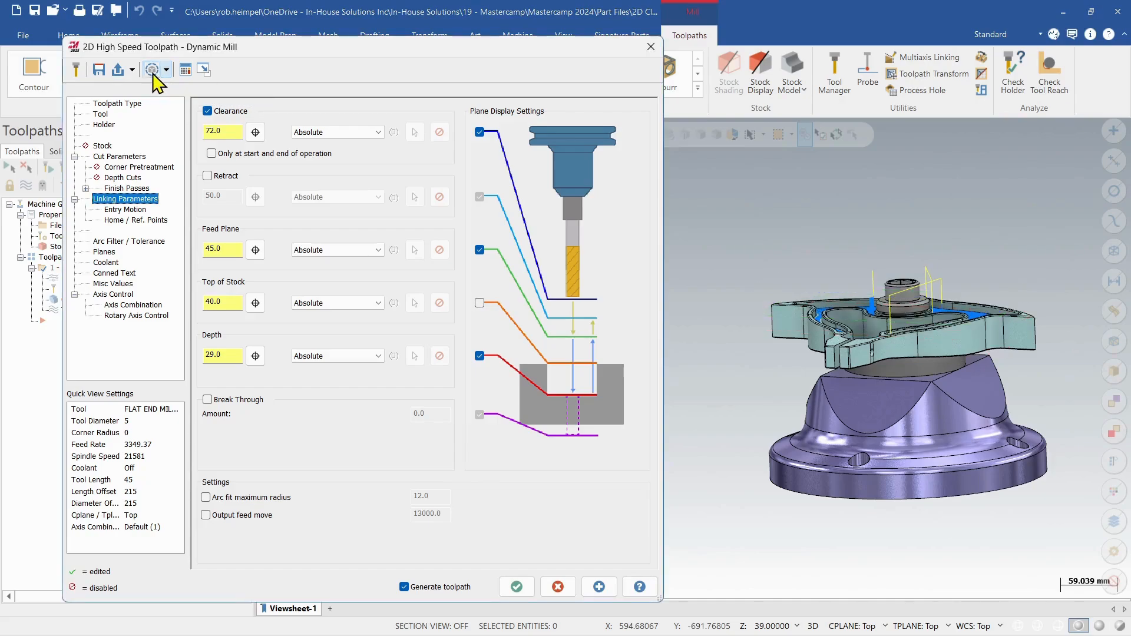
{"action": "mouse_move", "coordinate": [1028, 373]}
{"action": "middle_mouse_down"}
{"action": "mouse_move", "coordinate": [1028, 386]}
{"action": "mouse_move", "coordinate": [1094, 412]}
{"action": "middle_mouse_up"}
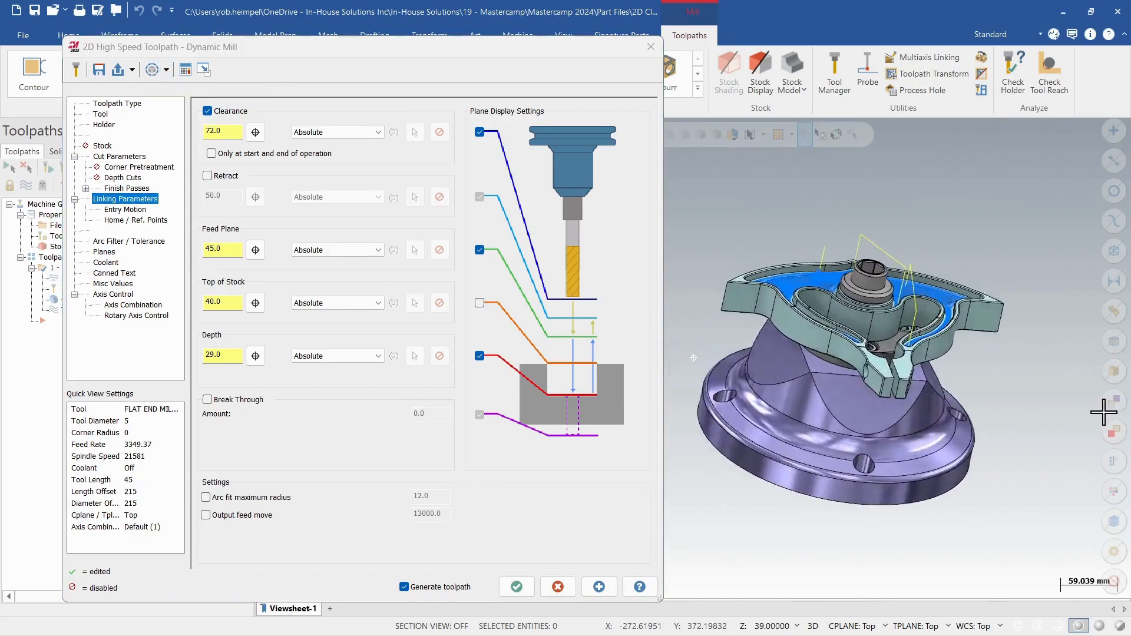
{"action": "left_click", "coordinate": [154, 71]}
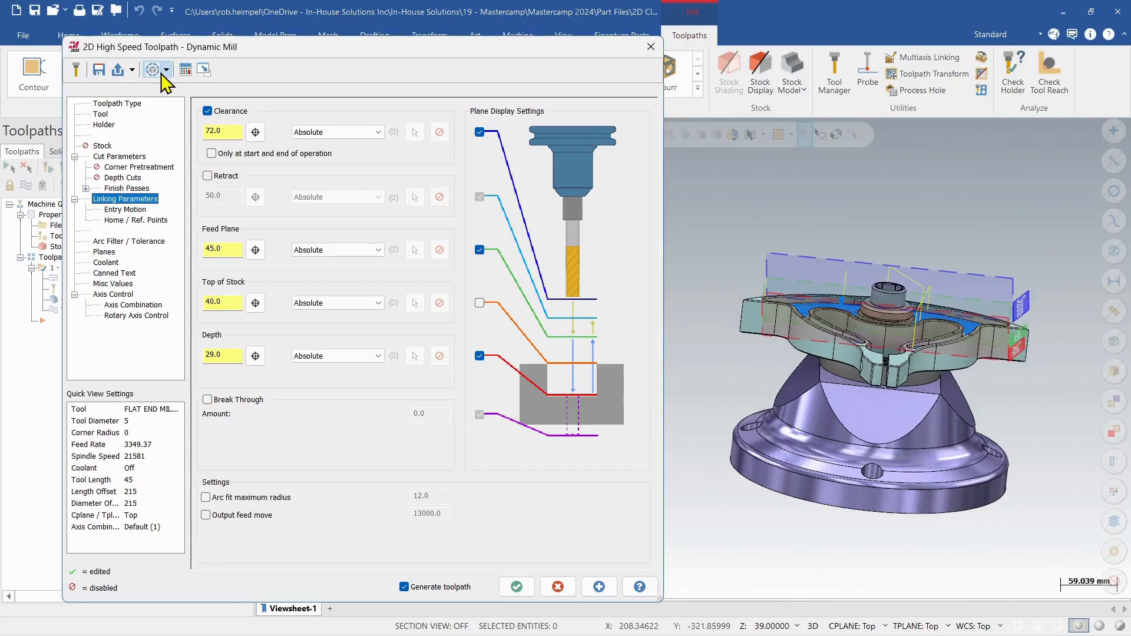
{"action": "left_click", "coordinate": [166, 71]}
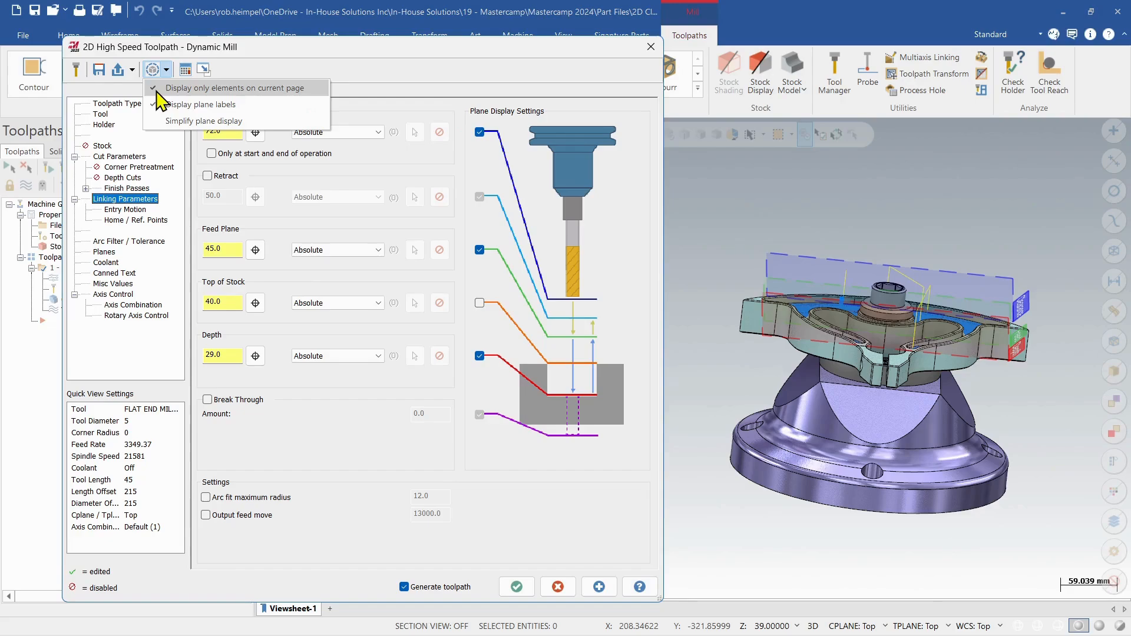
{"action": "left_click", "coordinate": [167, 92]}
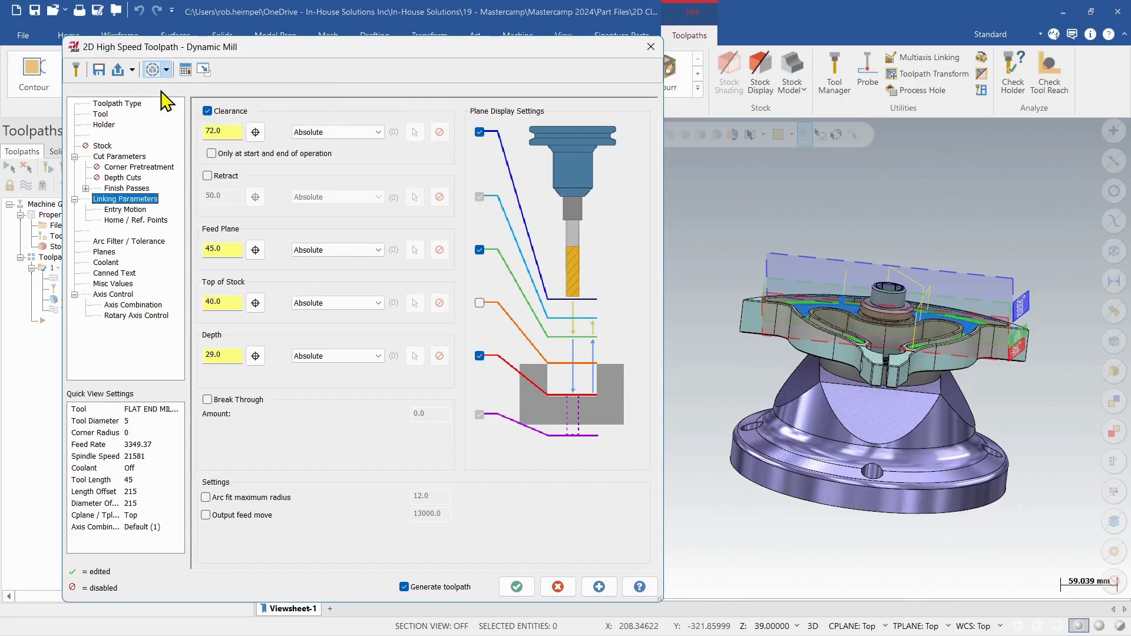
- Browse the Home/Ref. Points, Arc Filter and Tool pages, limiting plane graphics to the current page
{"action": "left_click", "coordinate": [132, 220]}
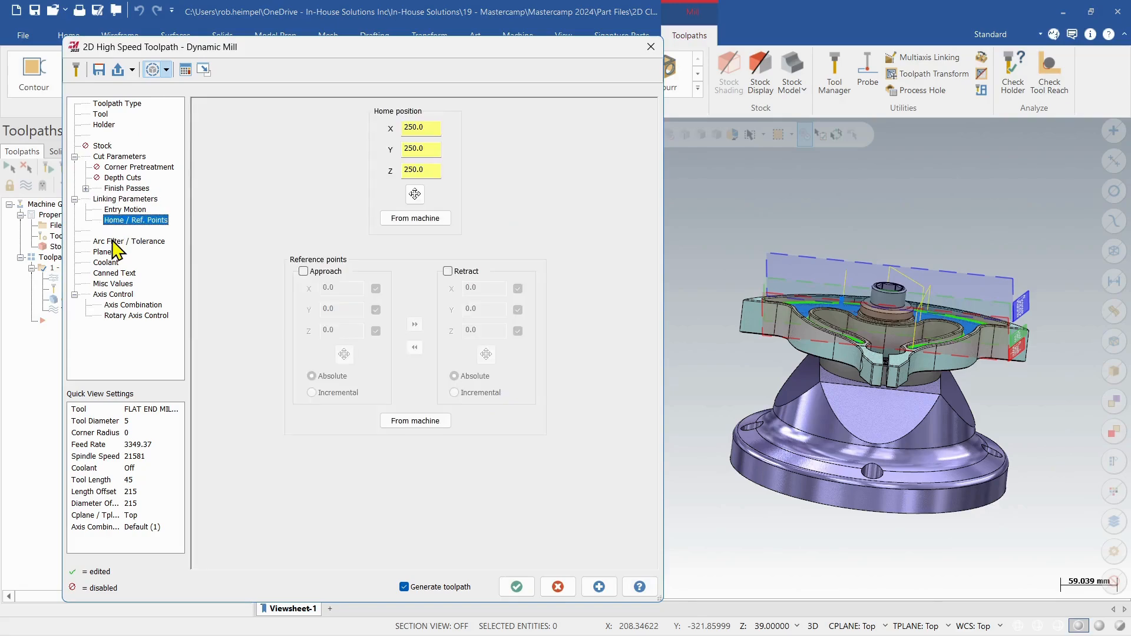
{"action": "left_click", "coordinate": [129, 241]}
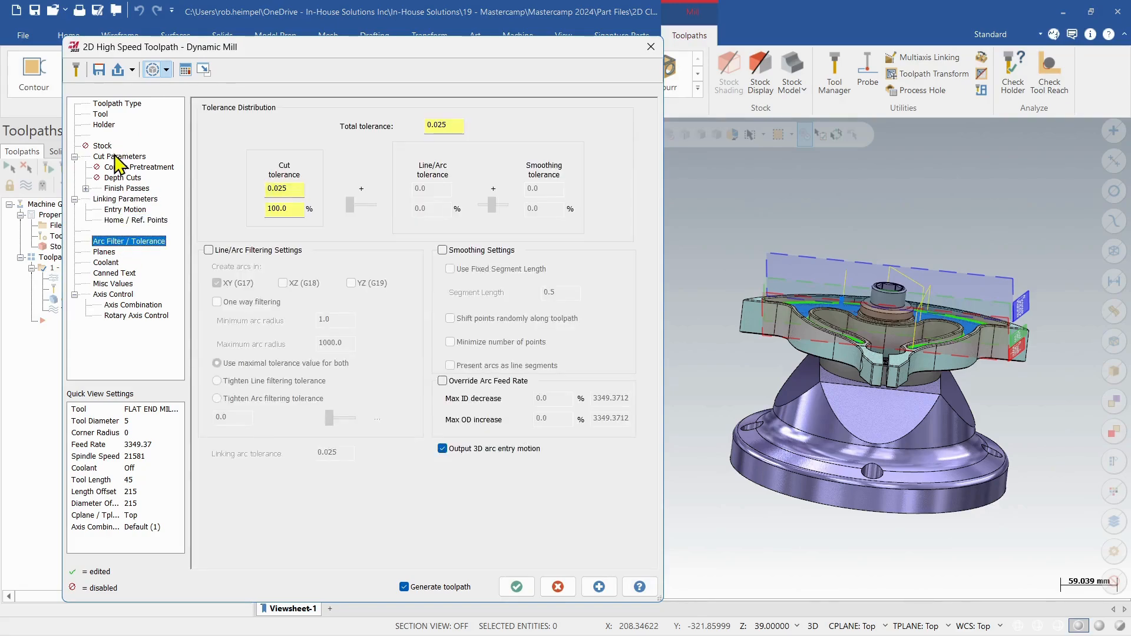
{"action": "left_click", "coordinate": [101, 114]}
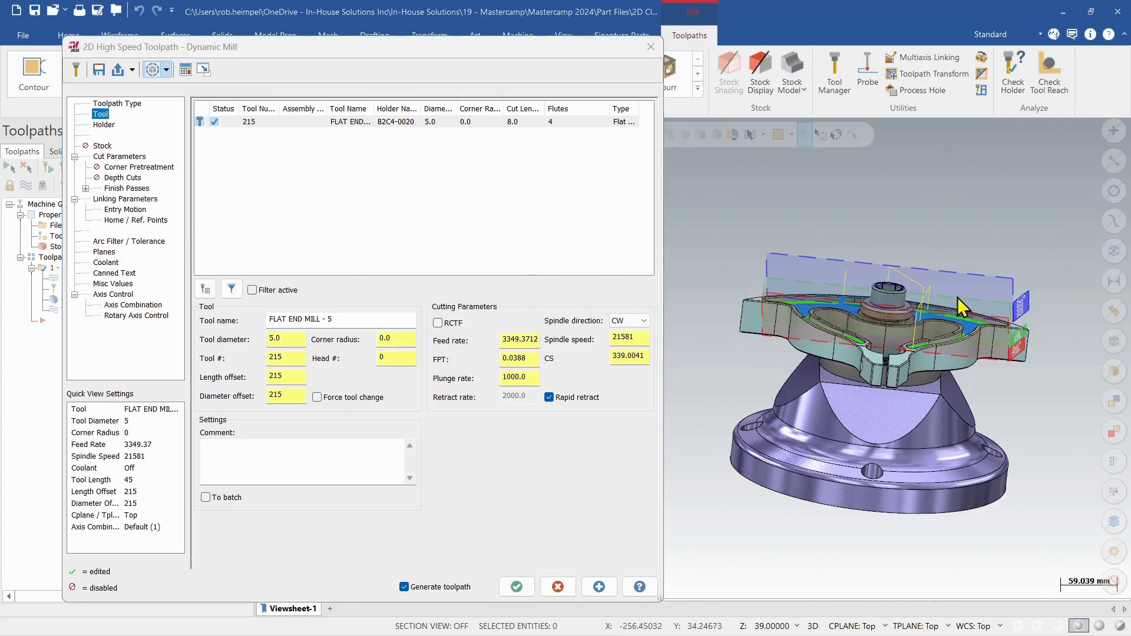
{"action": "left_click", "coordinate": [167, 70]}
{"action": "left_click", "coordinate": [171, 92]}
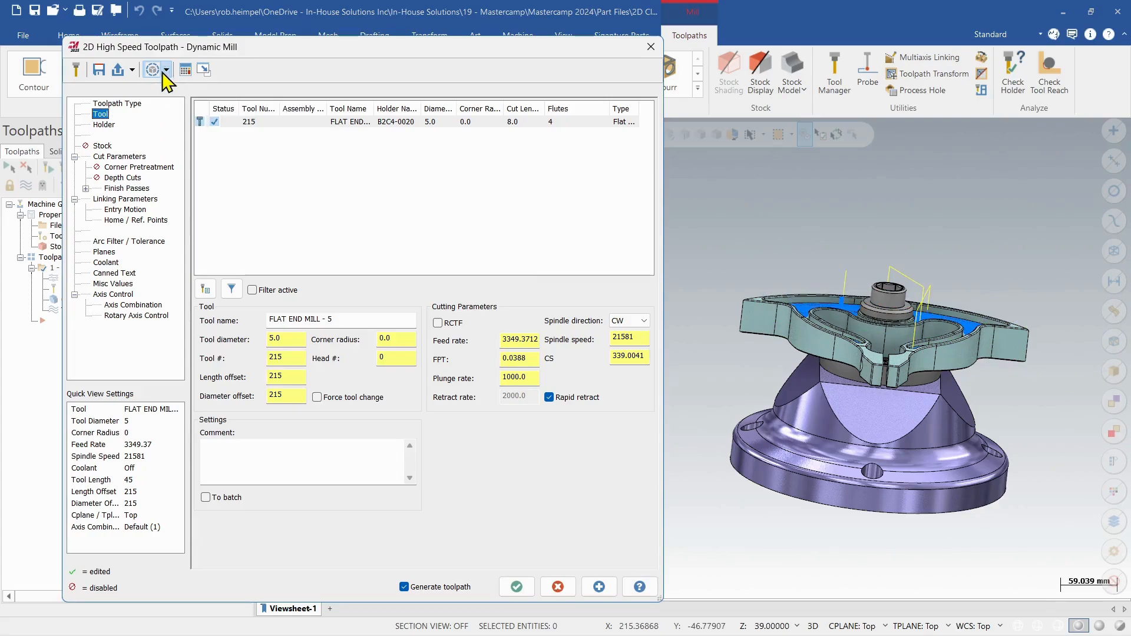
- On Linking Parameters, toggle the feed, top of stock and depth planes until only clearance shows
{"action": "left_click", "coordinate": [125, 199]}
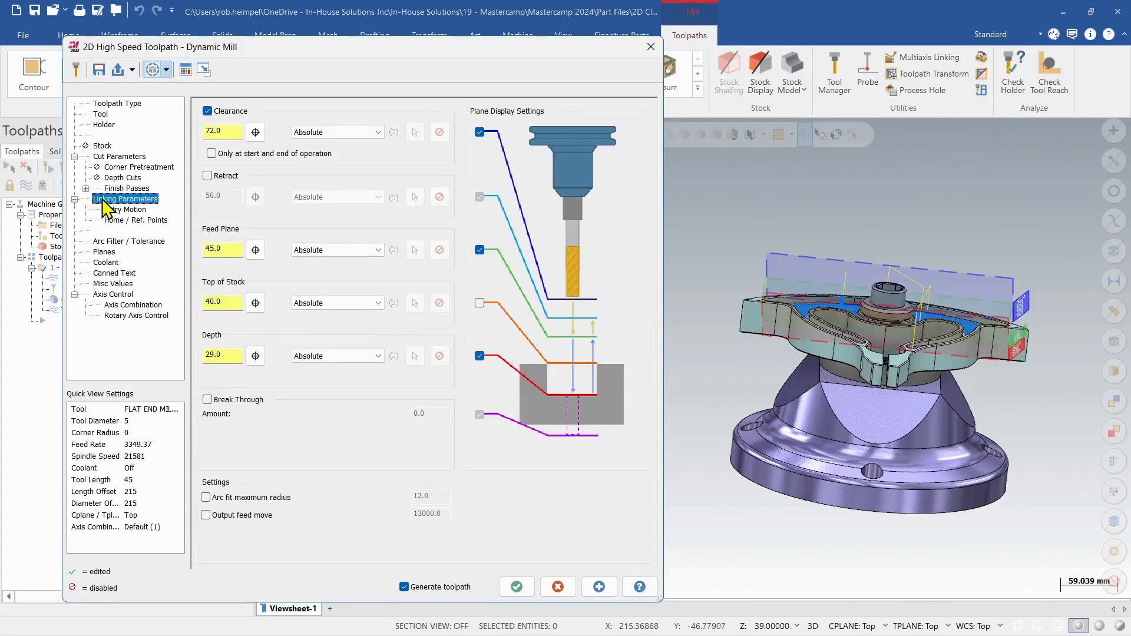
{"action": "mouse_move", "coordinate": [821, 292]}
{"action": "middle_mouse_down"}
{"action": "mouse_move", "coordinate": [843, 362]}
{"action": "mouse_move", "coordinate": [1087, 443]}
{"action": "middle_mouse_up"}
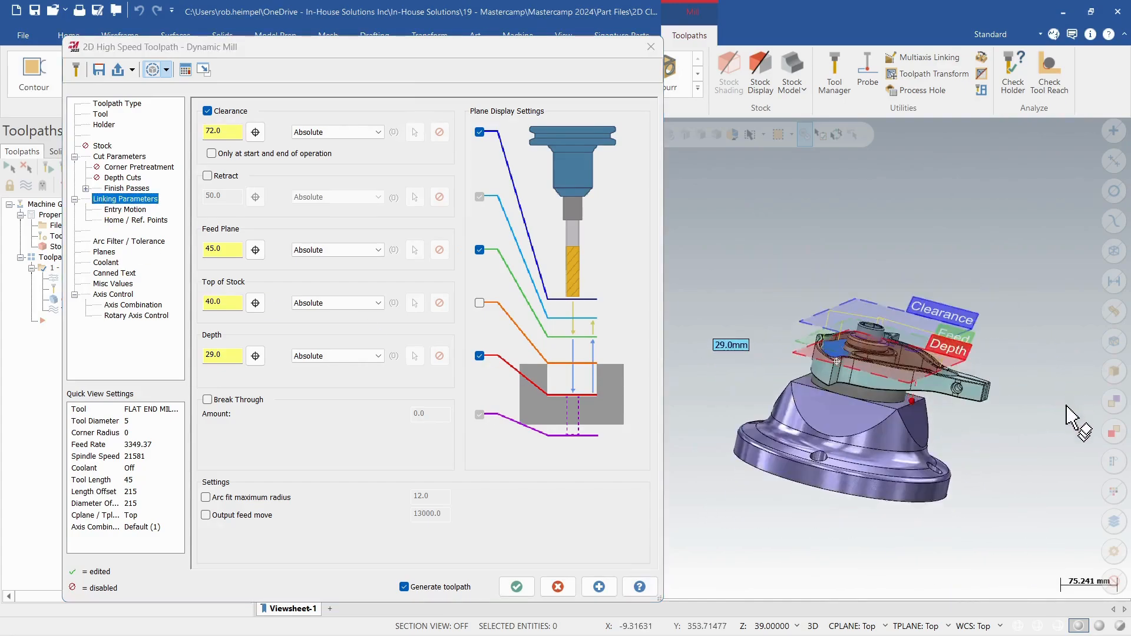
{"action": "scroll", "coordinate": [889, 381], "scroll_direction": "up", "scroll_amount": 1}
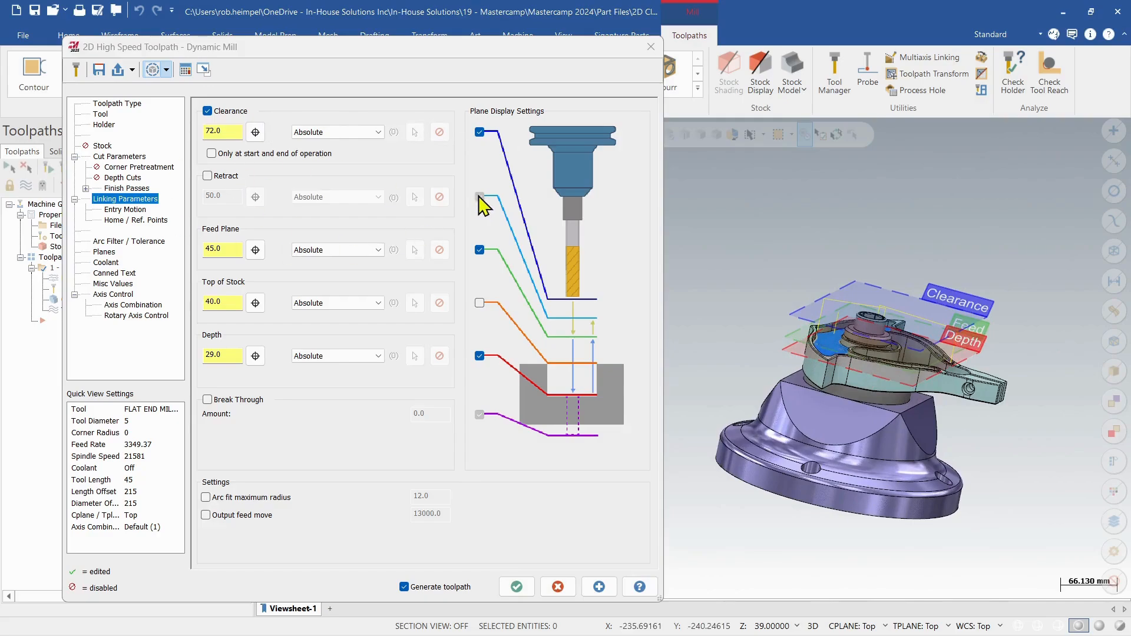
{"action": "left_click", "coordinate": [479, 133]}
{"action": "left_click", "coordinate": [480, 250]}
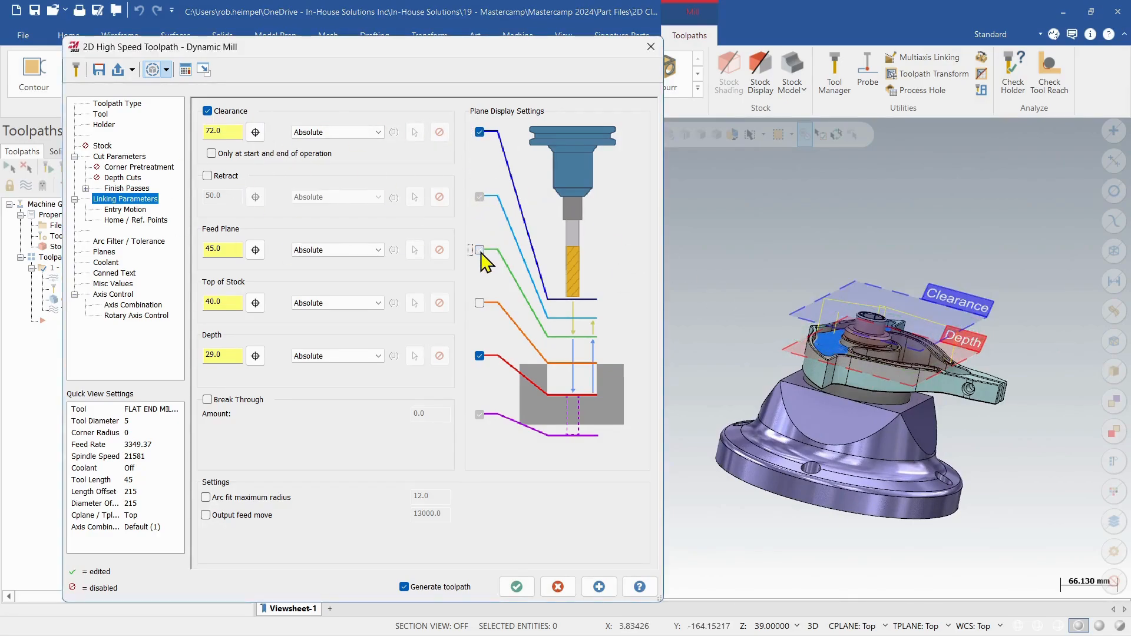
{"action": "left_click", "coordinate": [479, 357]}
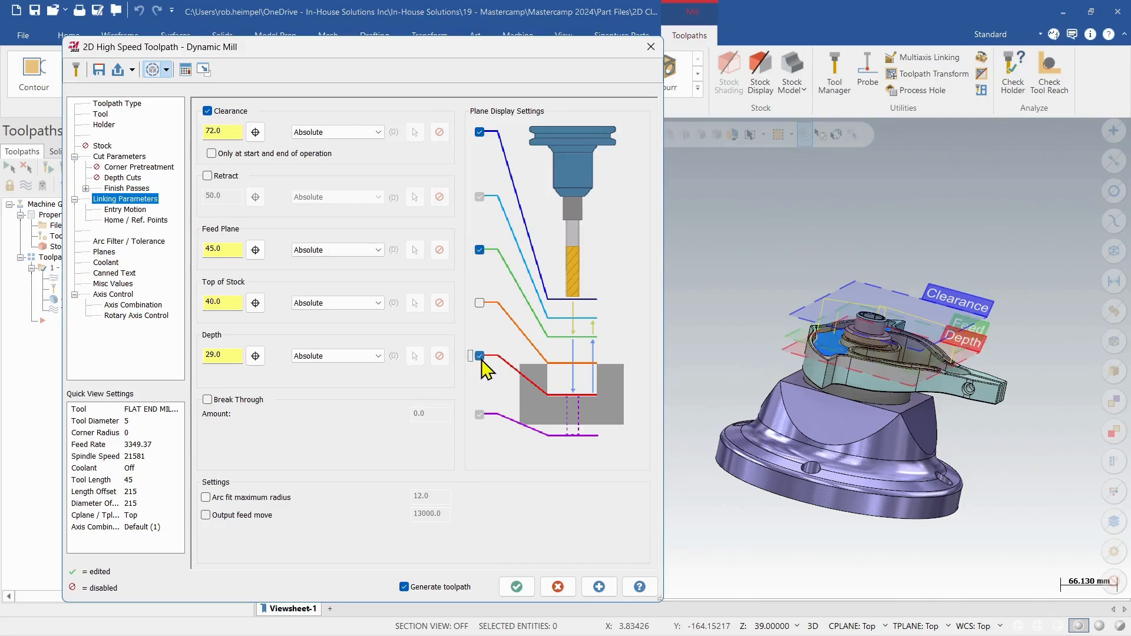
{"action": "left_click", "coordinate": [481, 306]}
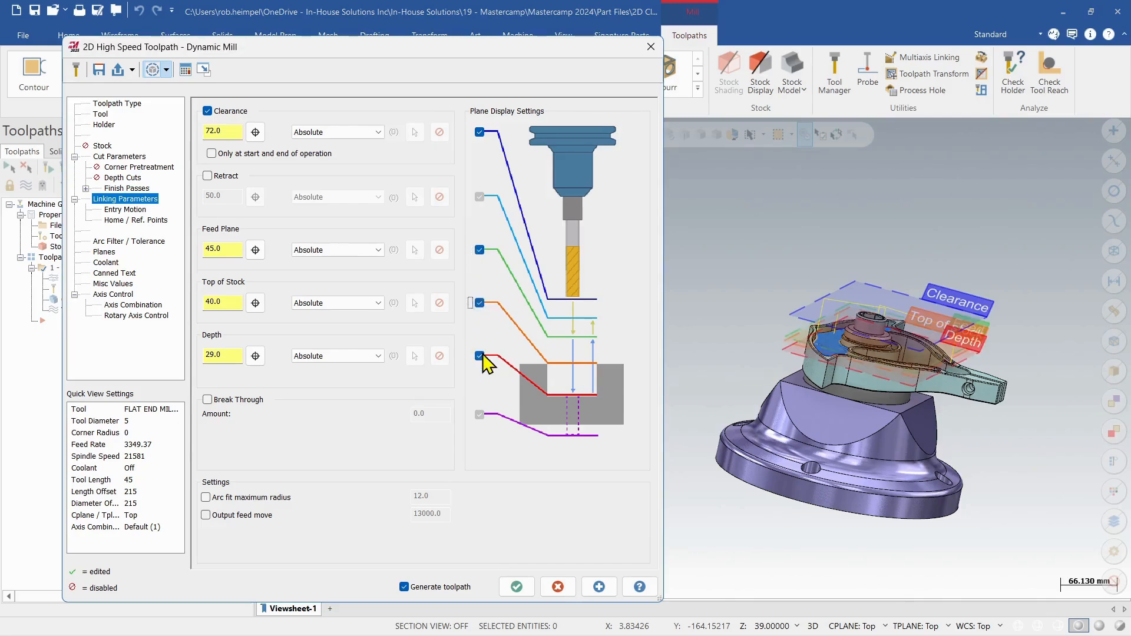
{"action": "left_click", "coordinate": [479, 356]}
{"action": "left_click", "coordinate": [479, 305]}
{"action": "left_click", "coordinate": [479, 250]}
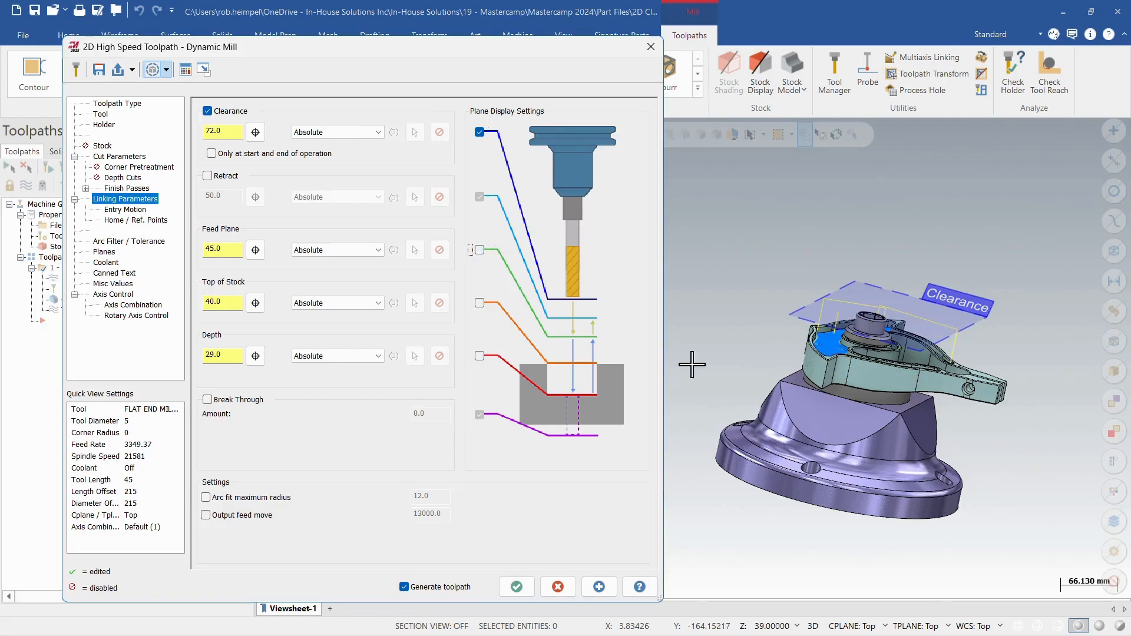
{"action": "mouse_move", "coordinate": [692, 365]}
{"action": "middle_mouse_down"}
{"action": "mouse_move", "coordinate": [1043, 309]}
{"action": "mouse_move", "coordinate": [1030, 380]}
{"action": "mouse_move", "coordinate": [1097, 420]}
{"action": "mouse_move", "coordinate": [722, 213]}
{"action": "middle_mouse_up"}
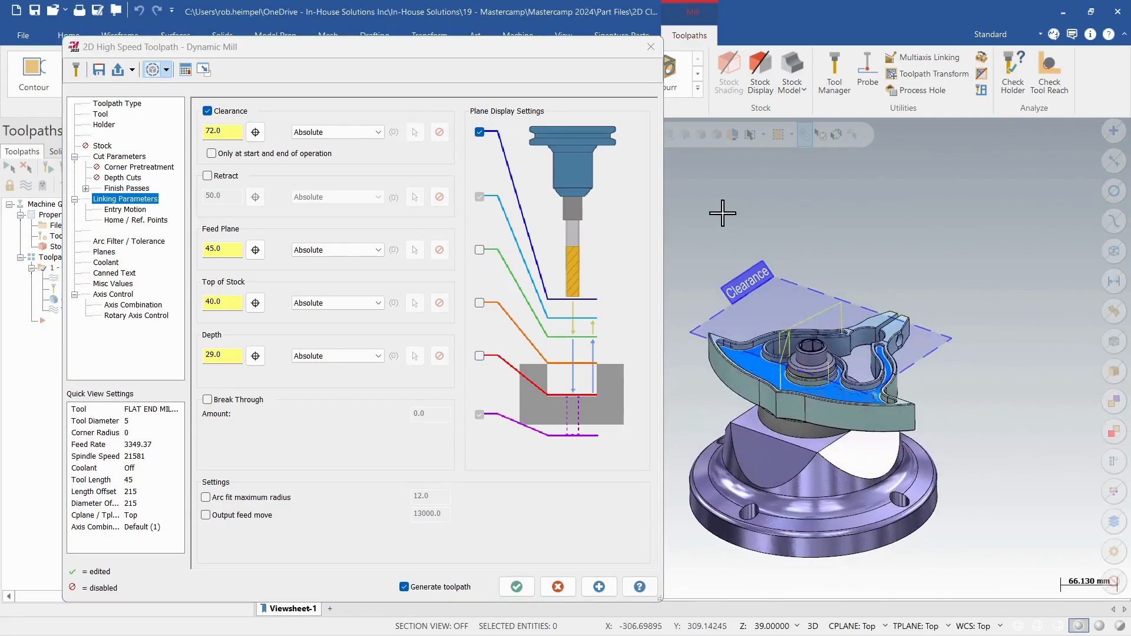
- Raise the Clearance height from 72 to 75.0, then to 100.0, checking it in Front view
{"action": "double_click", "coordinate": [216, 132]}
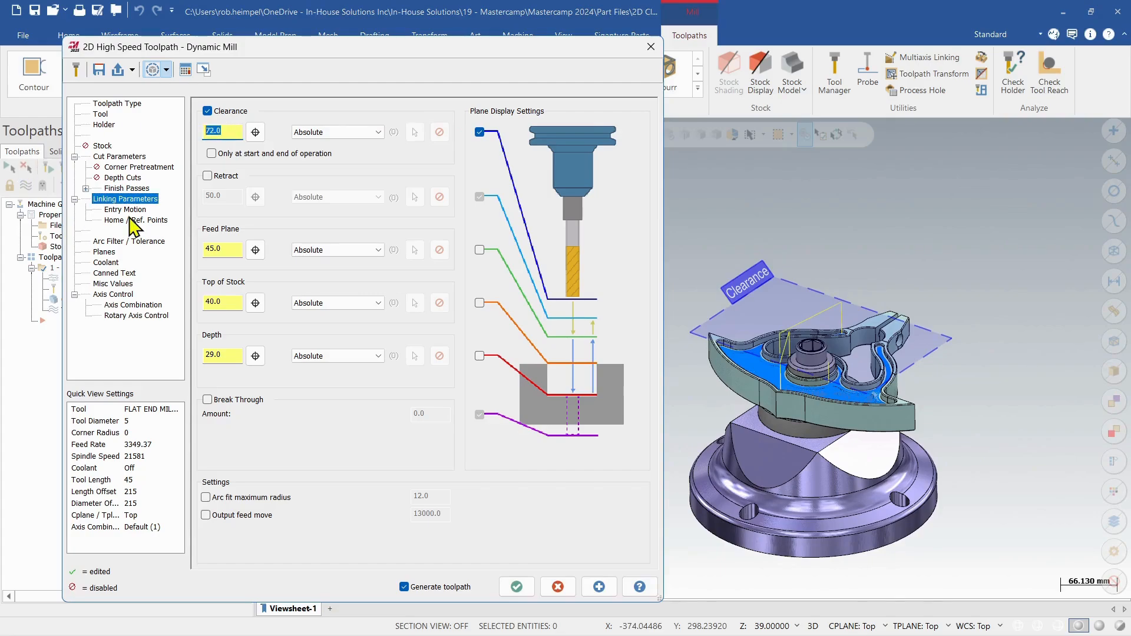
{"action": "type", "text": "750"}
{"action": "key", "text": "Return"}
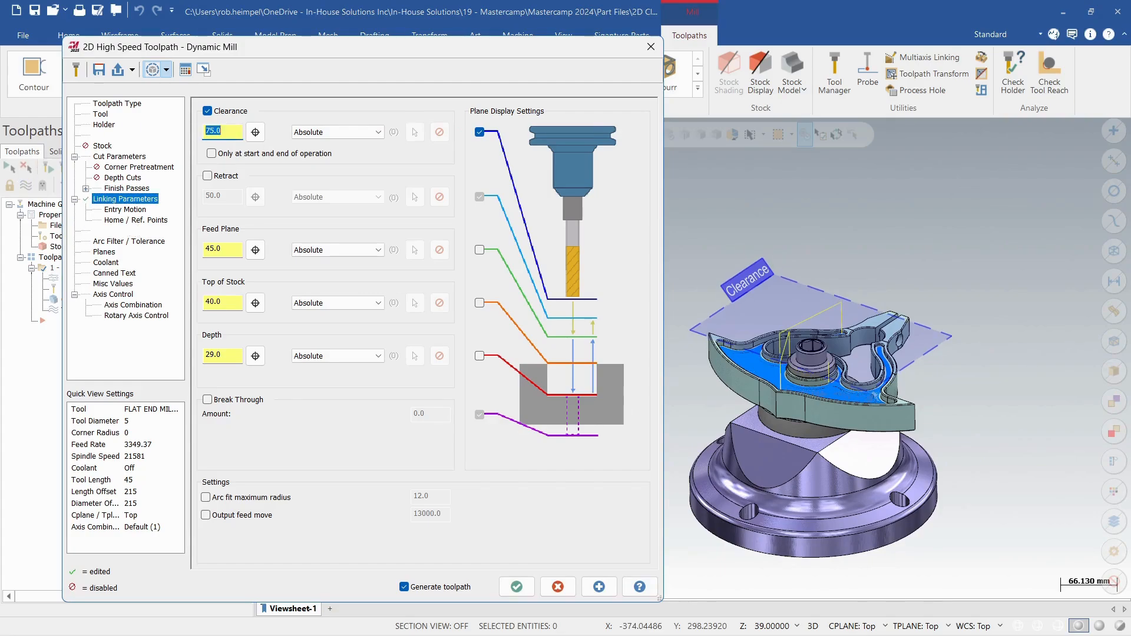
{"action": "key", "text": "alt+2"}
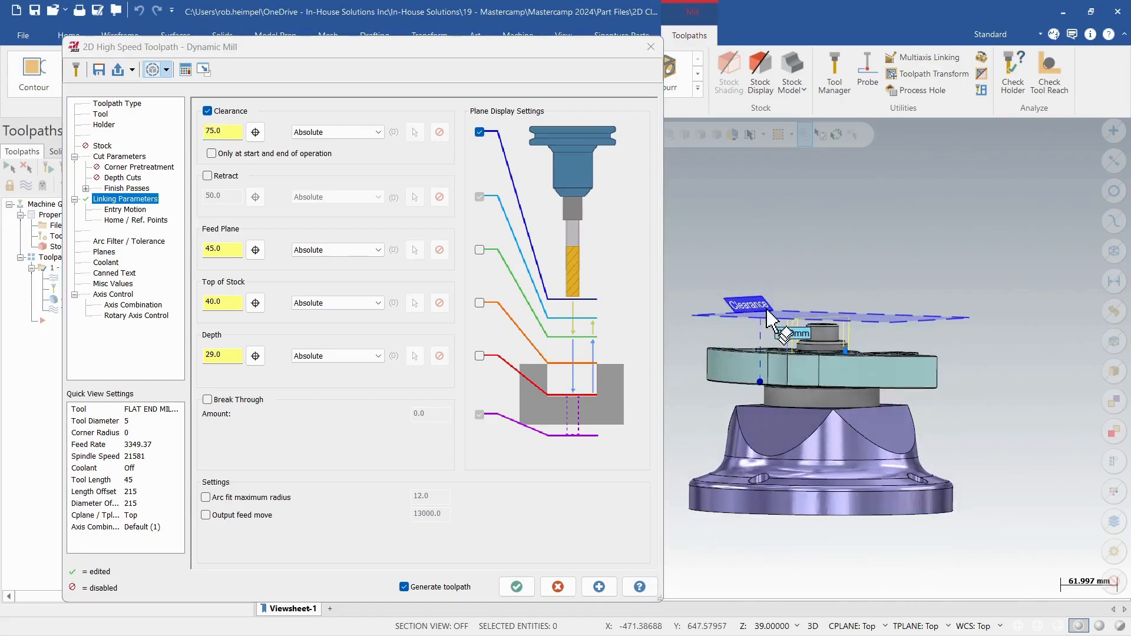
{"action": "double_click", "coordinate": [217, 132]}
{"action": "type", "text": "100"}
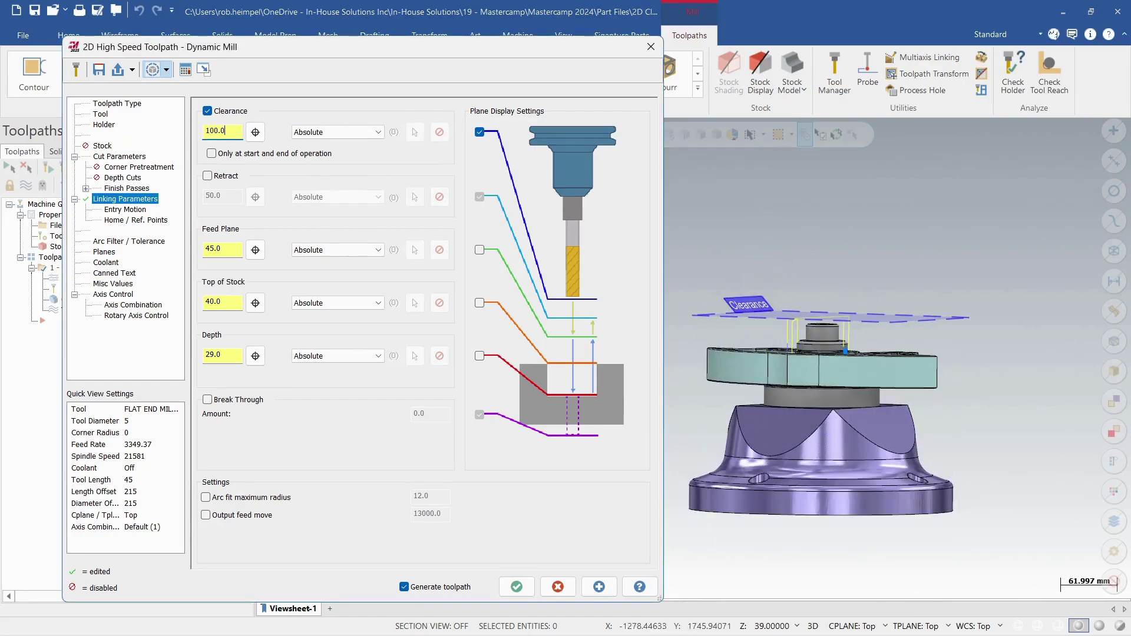
{"action": "key", "text": "Return"}
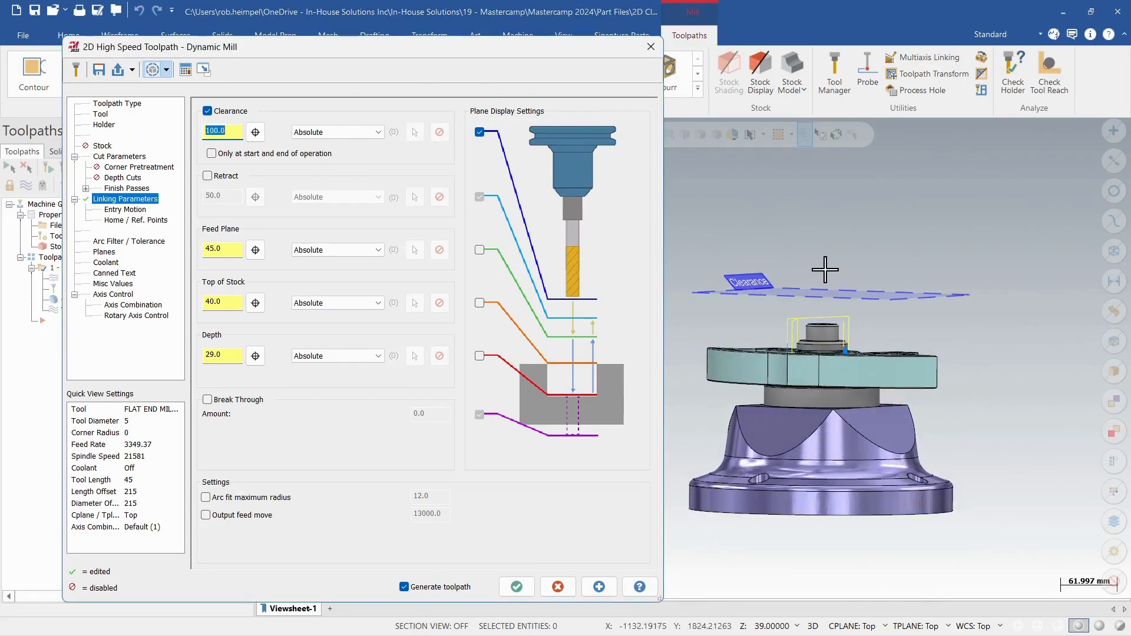
- Drag the clearance plane to the boss top, then round the Clearance height to 75.0
{"action": "middle_click_drag", "start_coordinate": [823, 265], "coordinate": [775, 275]}
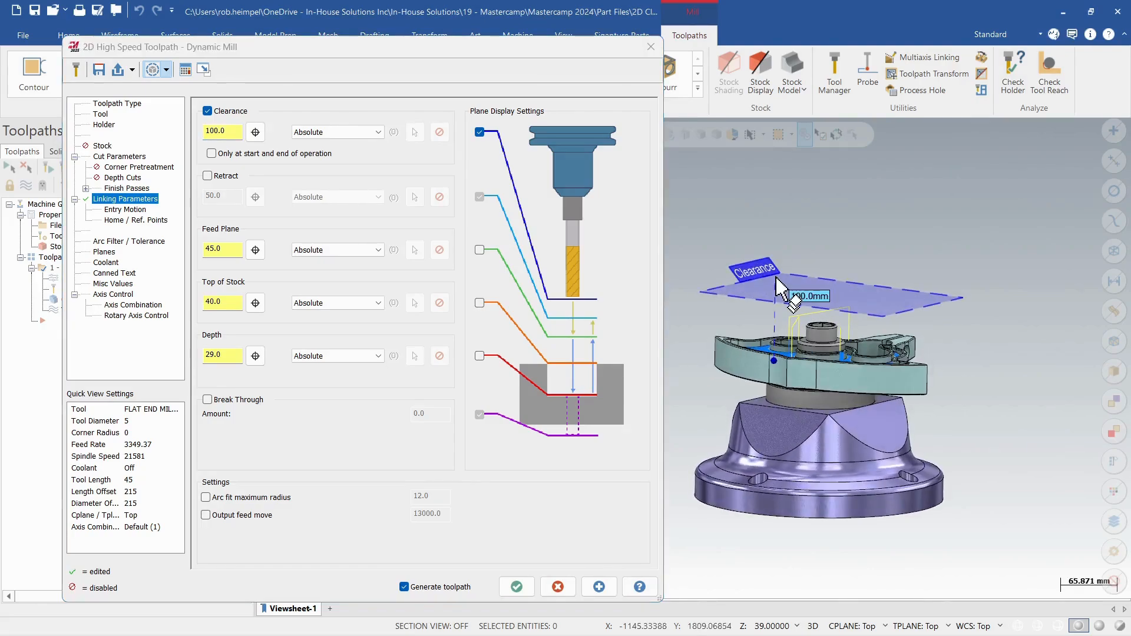
{"action": "mouse_move", "coordinate": [762, 274]}
{"action": "left_mouse_down"}
{"action": "mouse_move", "coordinate": [786, 213]}
{"action": "mouse_move", "coordinate": [796, 283]}
{"action": "left_mouse_up"}
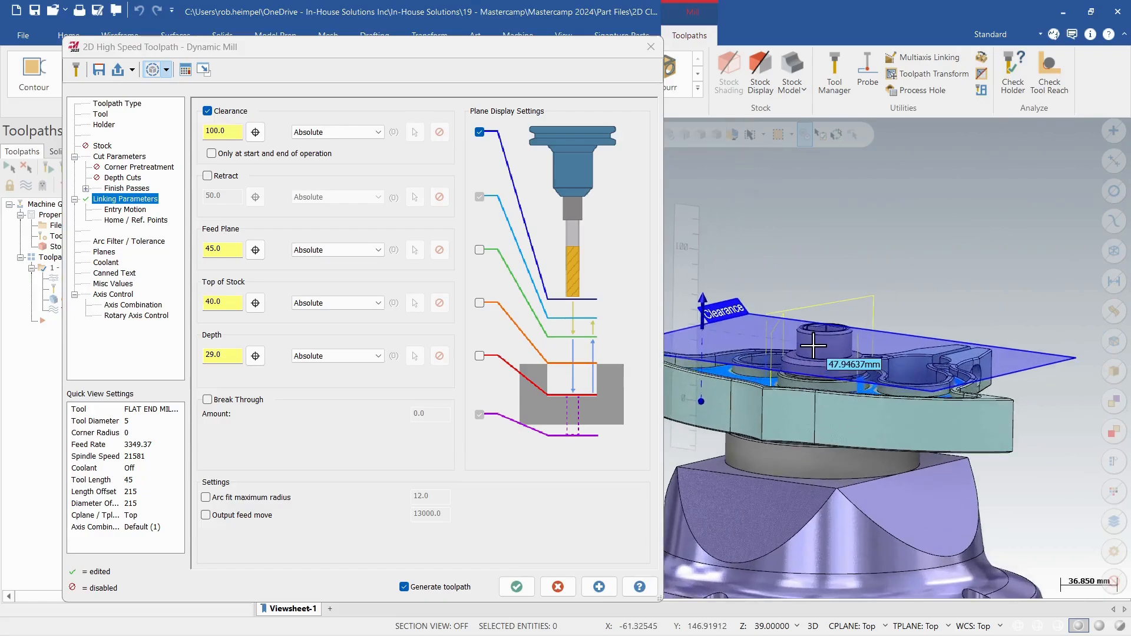
{"action": "scroll", "coordinate": [818, 308], "scroll_direction": "up", "scroll_amount": 8}
{"action": "middle_click_drag", "start_coordinate": [818, 309], "coordinate": [796, 300]}
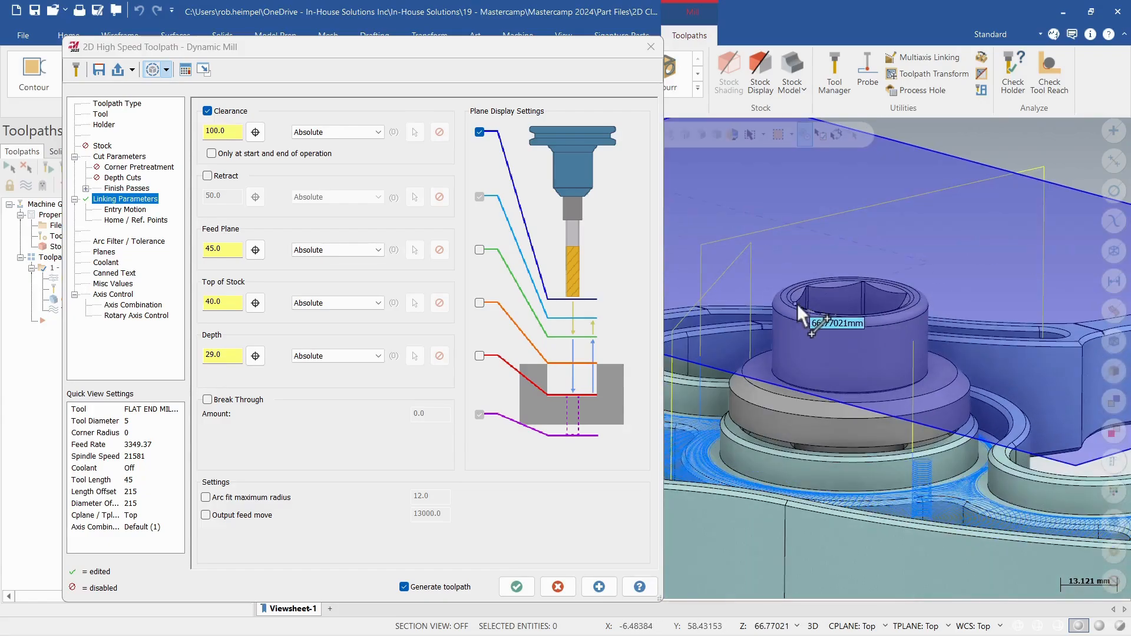
{"action": "left_click_drag", "start_coordinate": [787, 307], "coordinate": [809, 293]}
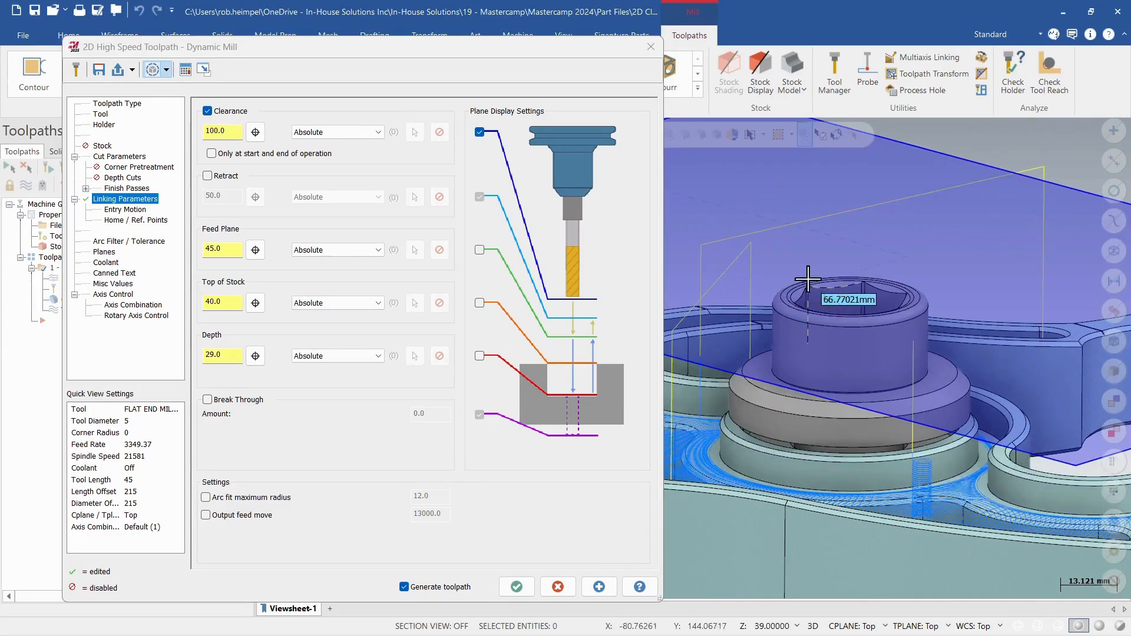
{"action": "left_click", "coordinate": [809, 292]}
{"action": "scroll", "coordinate": [901, 293], "scroll_direction": "down", "scroll_amount": 6}
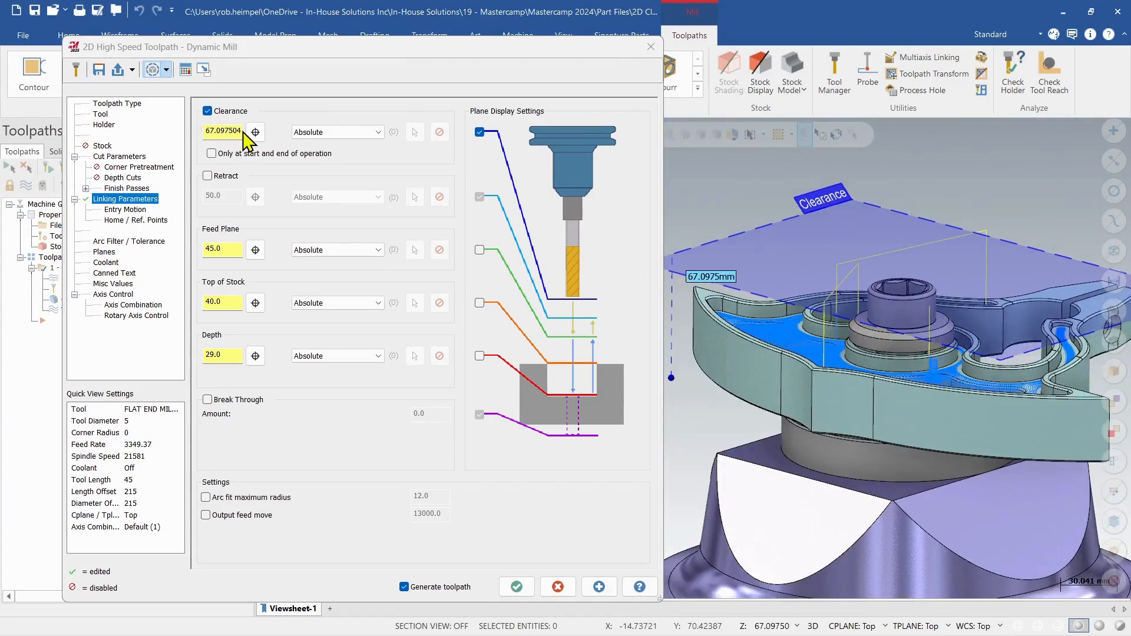
{"action": "double_click", "coordinate": [225, 131]}
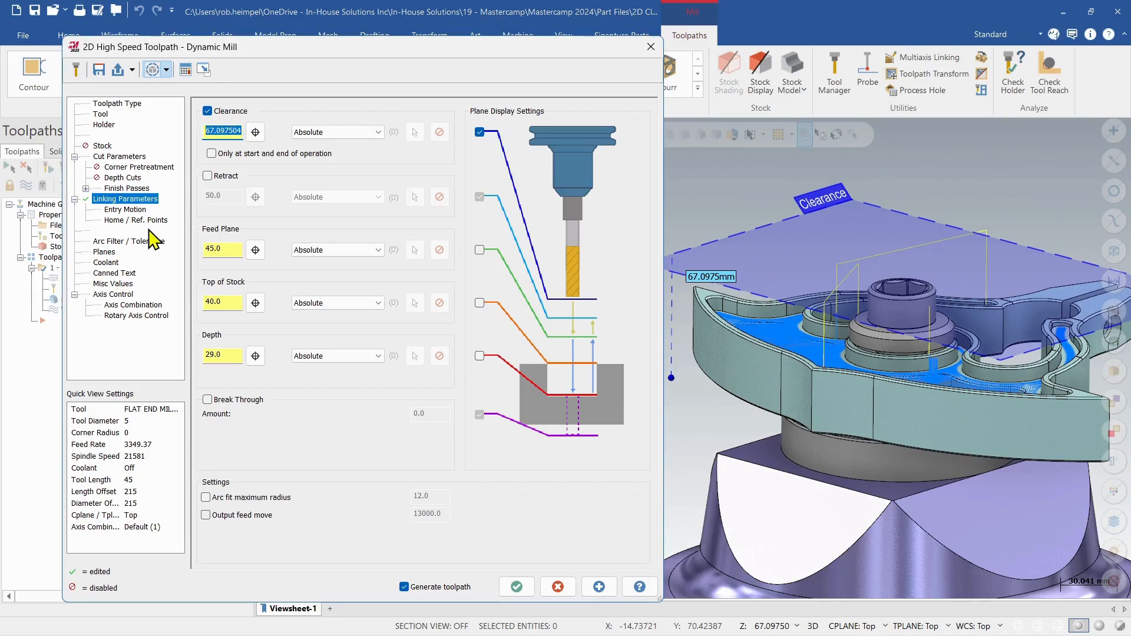
{"action": "type", "text": "75"}
{"action": "key", "text": "Return"}
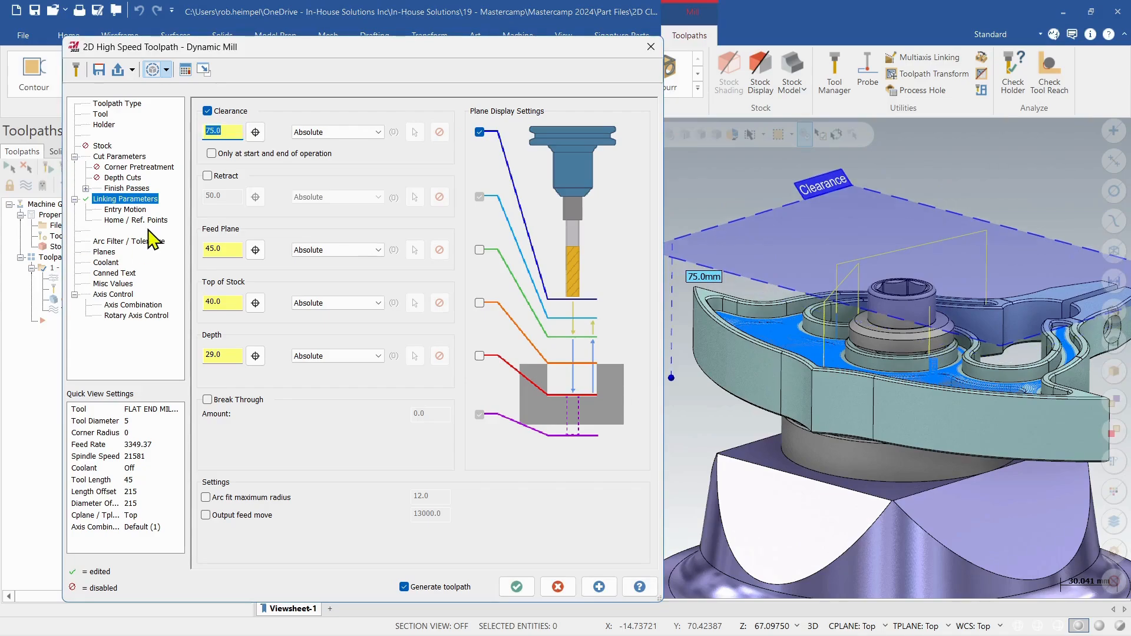
- Check the 75 mm clearance plane in Front view, then hide its plane preview
{"action": "middle_click_drag", "start_coordinate": [849, 300], "coordinate": [834, 260]}
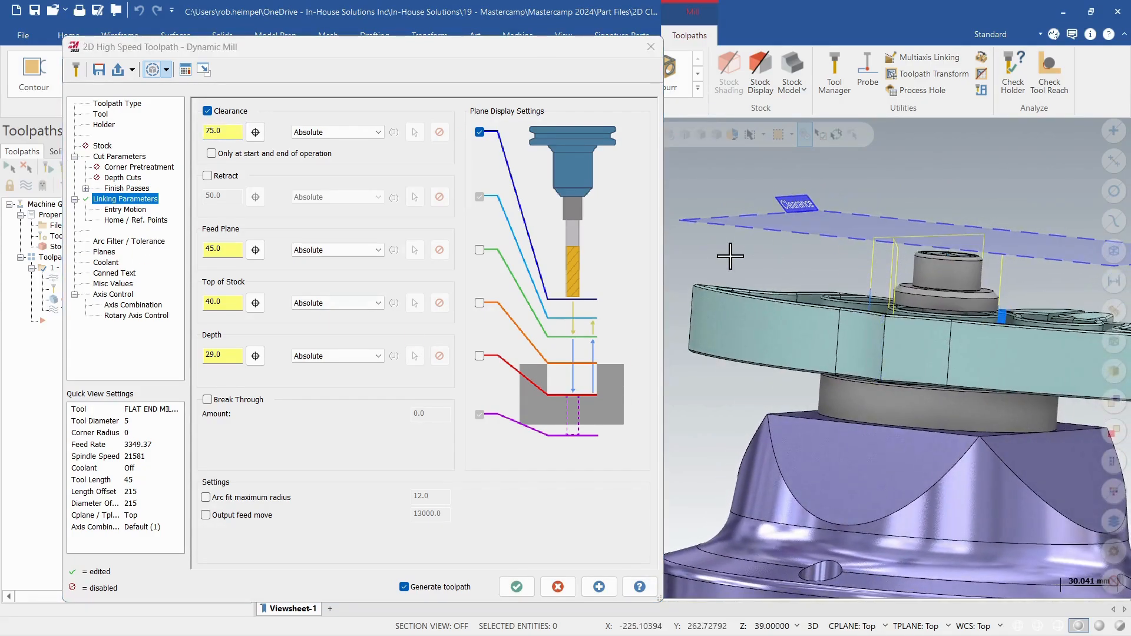
{"action": "right_click", "coordinate": [730, 258]}
{"action": "left_click", "coordinate": [763, 355]}
{"action": "scroll", "coordinate": [884, 318], "scroll_direction": "up", "scroll_amount": 3}
{"action": "scroll", "coordinate": [875, 309], "scroll_direction": "up", "scroll_amount": 3}
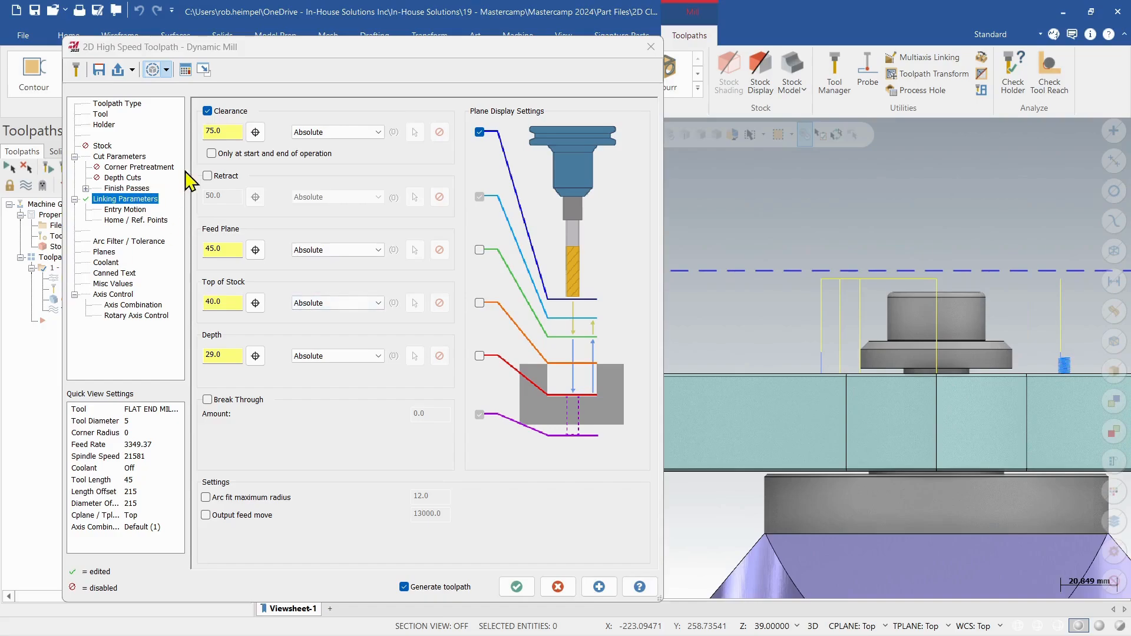
{"action": "left_click", "coordinate": [480, 134]}
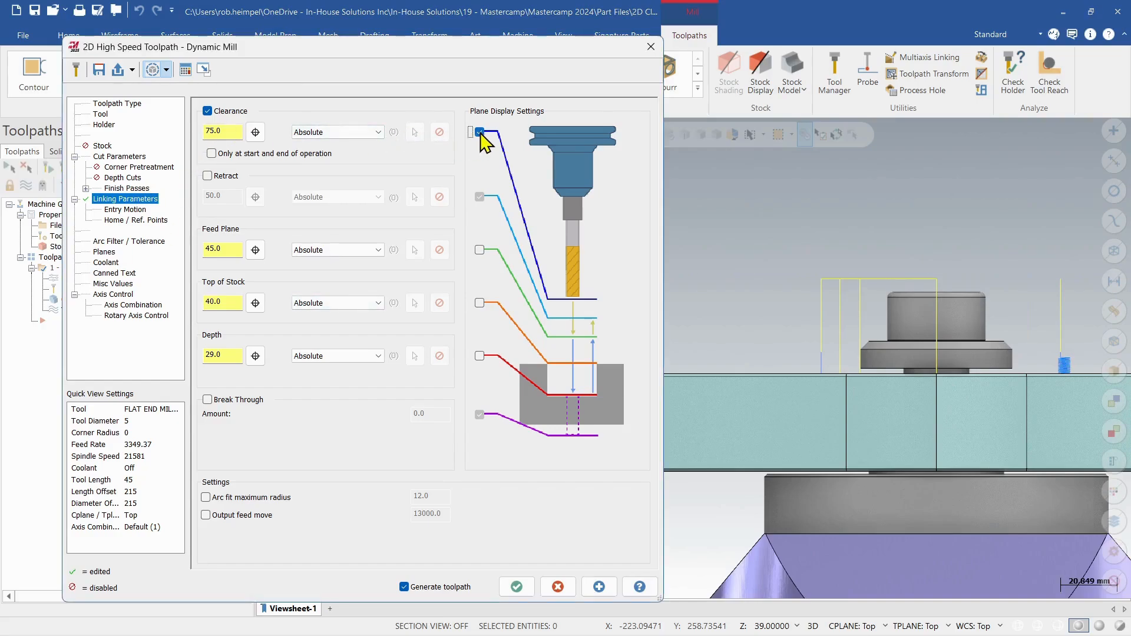
{"action": "scroll", "coordinate": [822, 266], "scroll_direction": "down", "scroll_amount": 3}
{"action": "middle_click_drag", "start_coordinate": [840, 279], "coordinate": [1030, 358]}
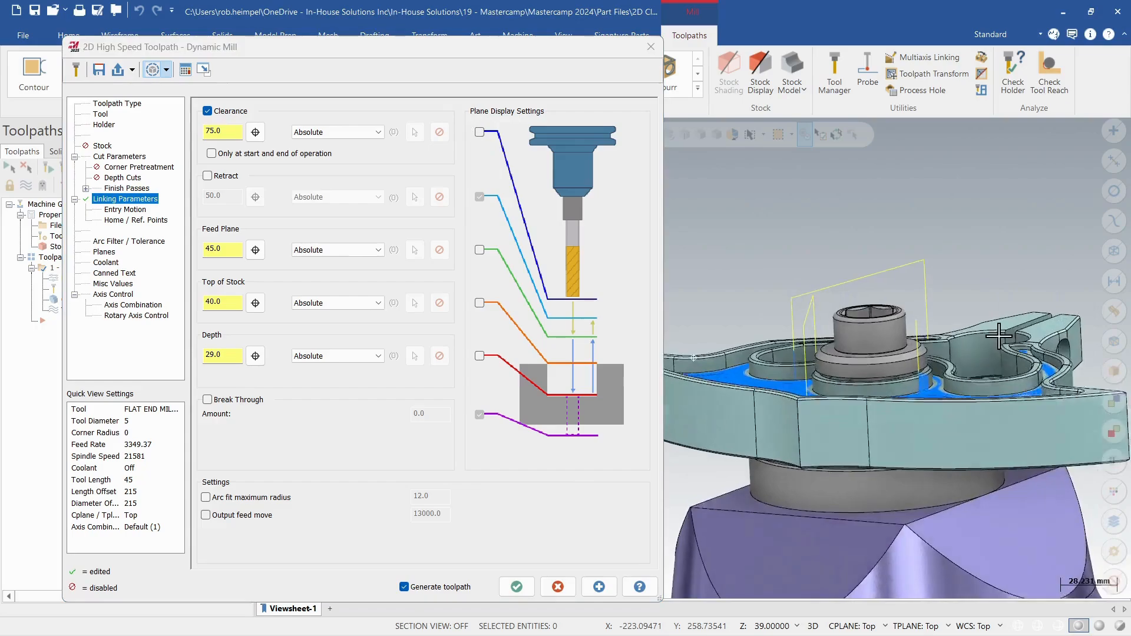
{"action": "scroll", "coordinate": [1030, 359], "scroll_direction": "down", "scroll_amount": 1}
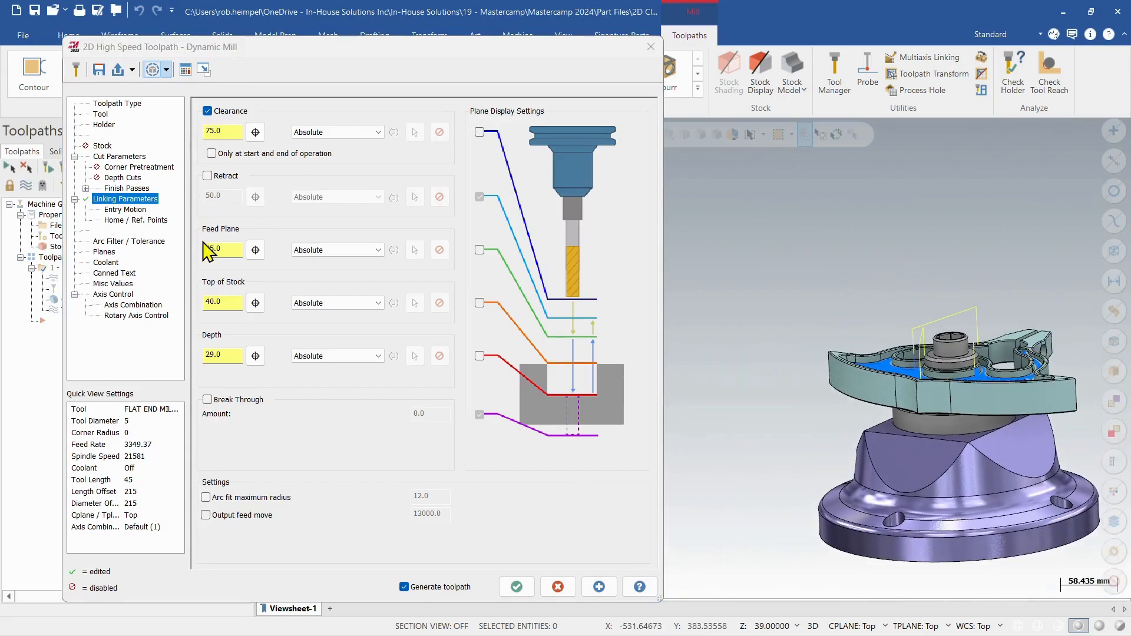
- Make the Stock level visible on the model from the Levels list and return to the toolpath settings
{"action": "left_click", "coordinate": [205, 72]}
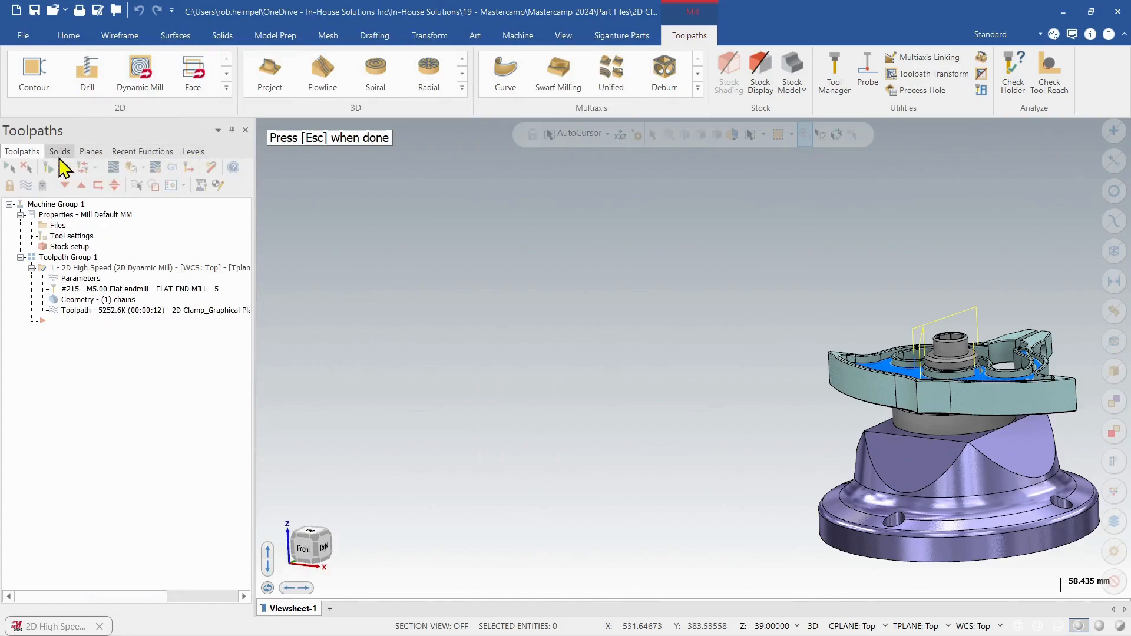
{"action": "left_click", "coordinate": [194, 151]}
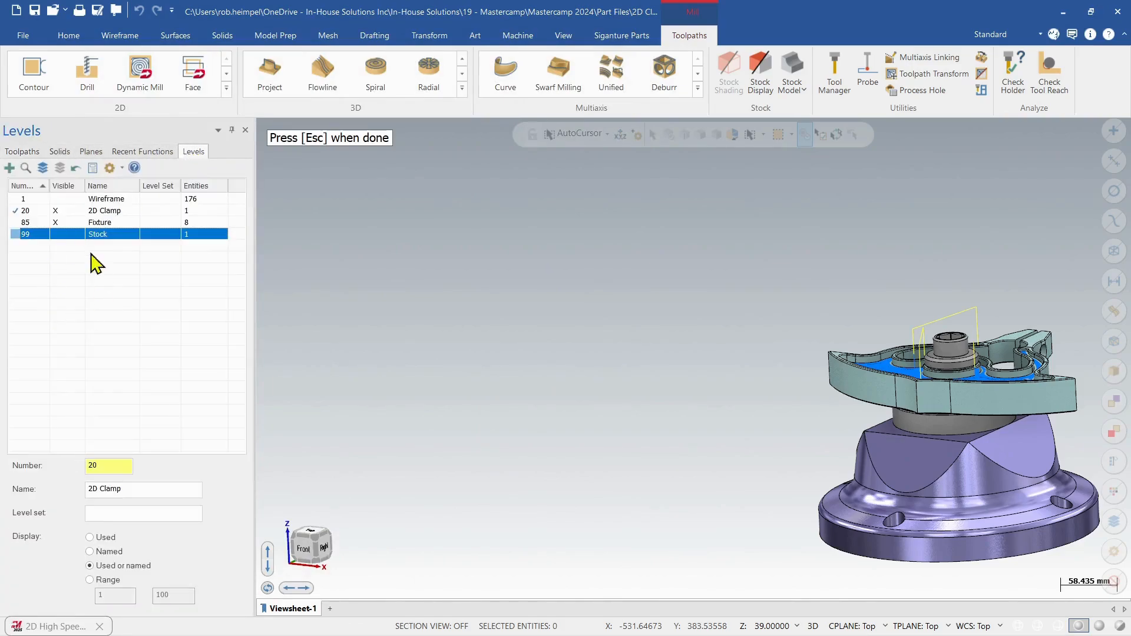
{"action": "left_click", "coordinate": [55, 234]}
{"action": "left_click", "coordinate": [579, 324]}
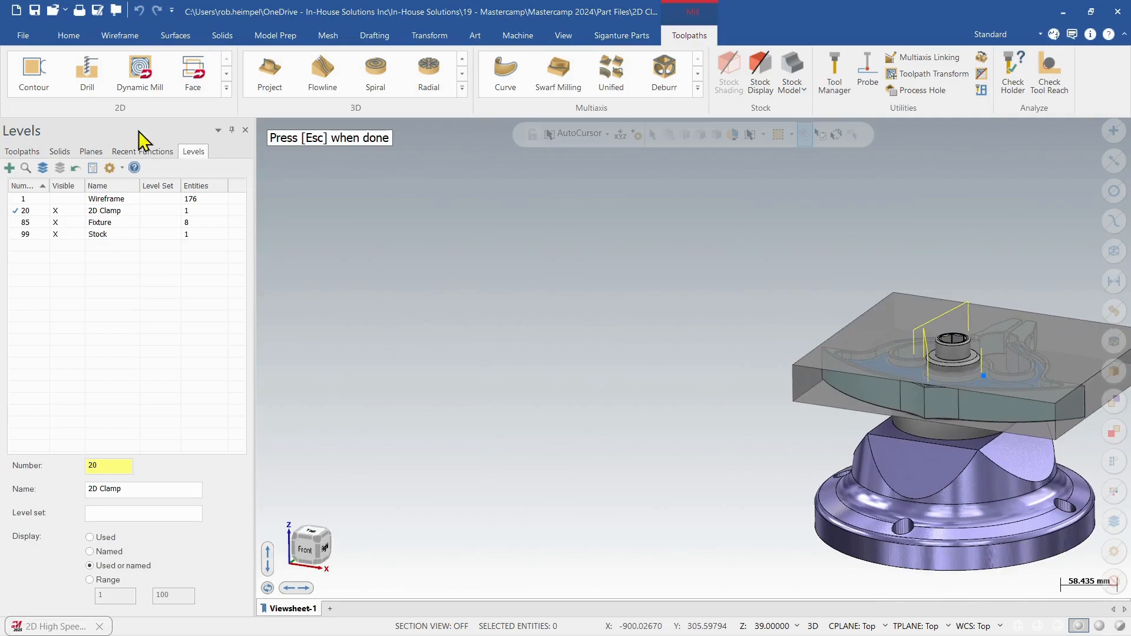
{"action": "key", "text": "Escape"}
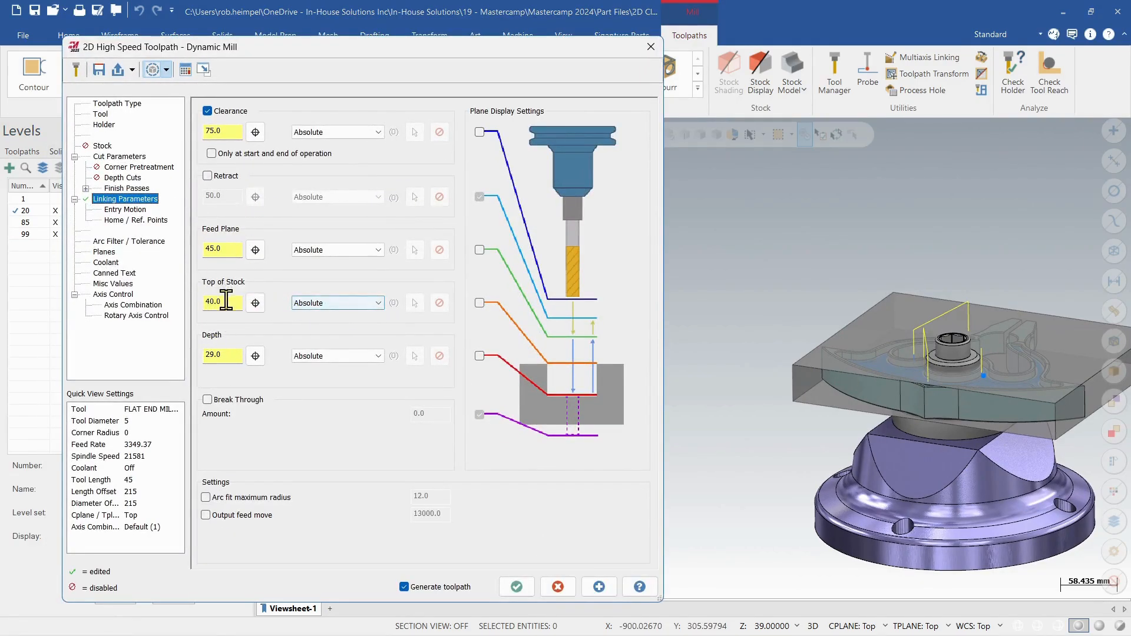
- Adjust the Top of Stock plane graphically to 40.0, then hide its preview
{"action": "left_click", "coordinate": [480, 303]}
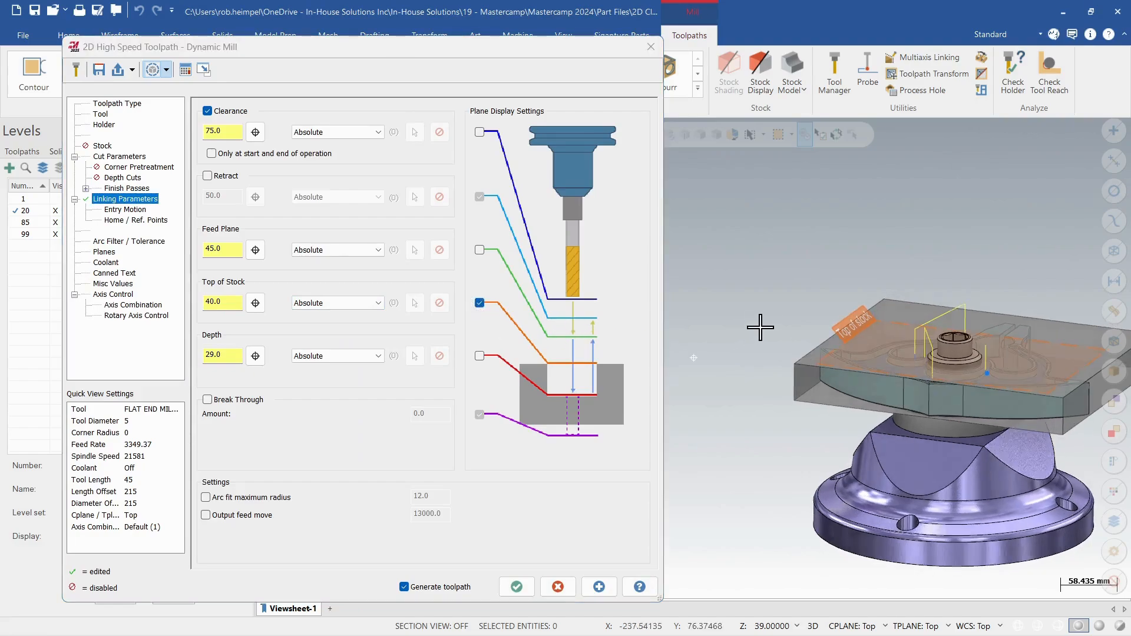
{"action": "left_click", "coordinate": [841, 334]}
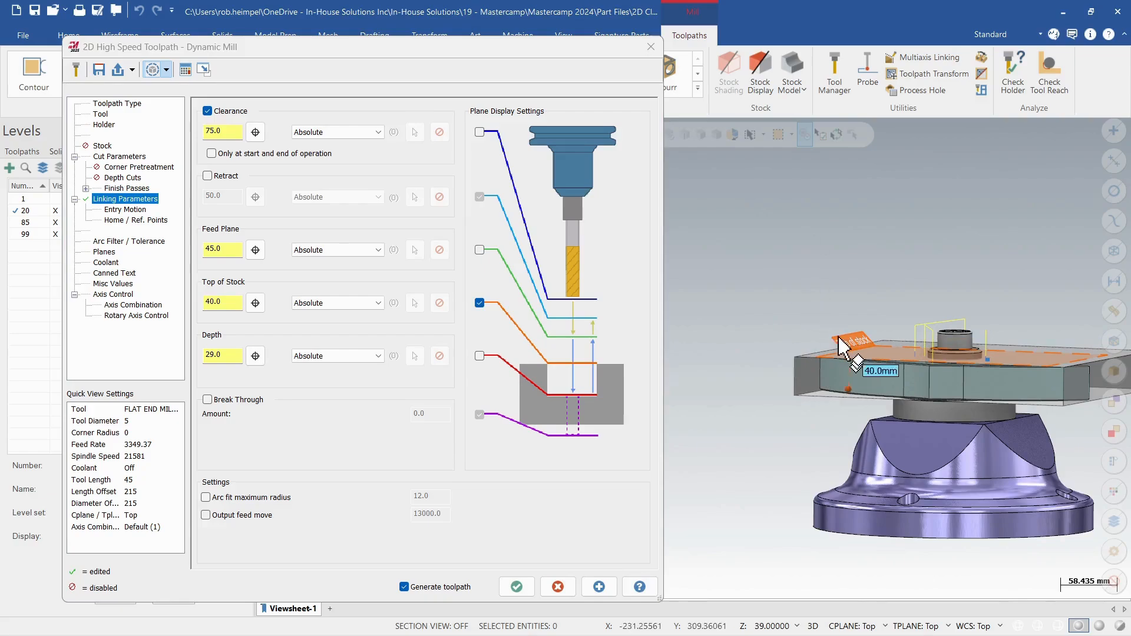
{"action": "mouse_move", "coordinate": [796, 372]}
{"action": "middle_mouse_down"}
{"action": "mouse_move", "coordinate": [830, 353]}
{"action": "mouse_move", "coordinate": [813, 389]}
{"action": "middle_mouse_up"}
{"action": "scroll", "coordinate": [829, 353], "scroll_direction": "up", "scroll_amount": 4}
{"action": "double_click", "coordinate": [213, 303]}
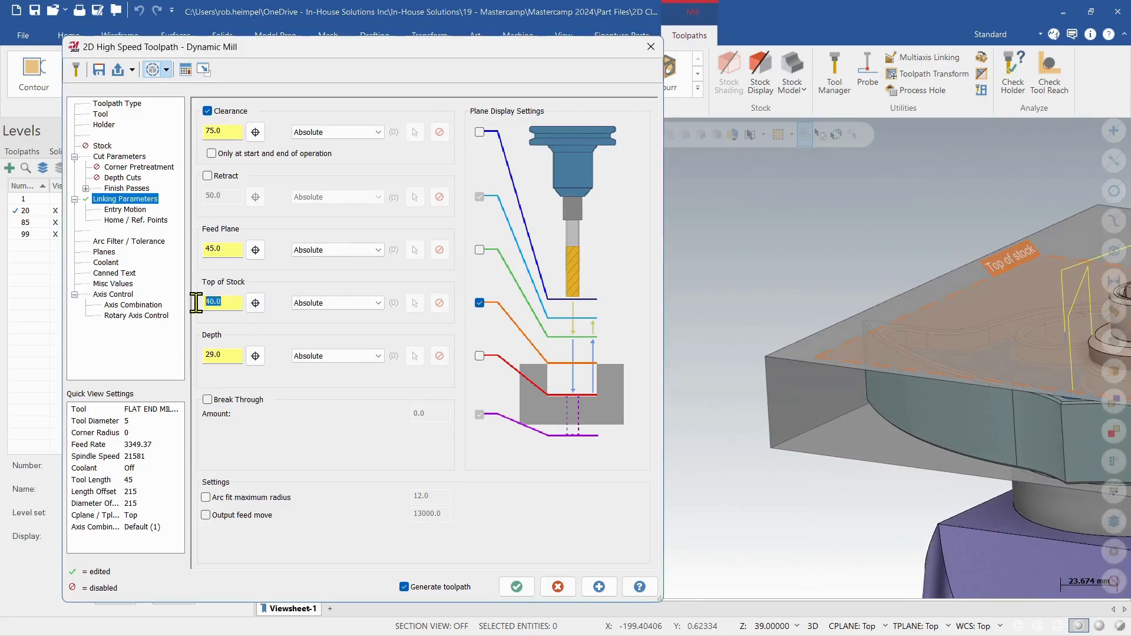
{"action": "left_click", "coordinate": [480, 304]}
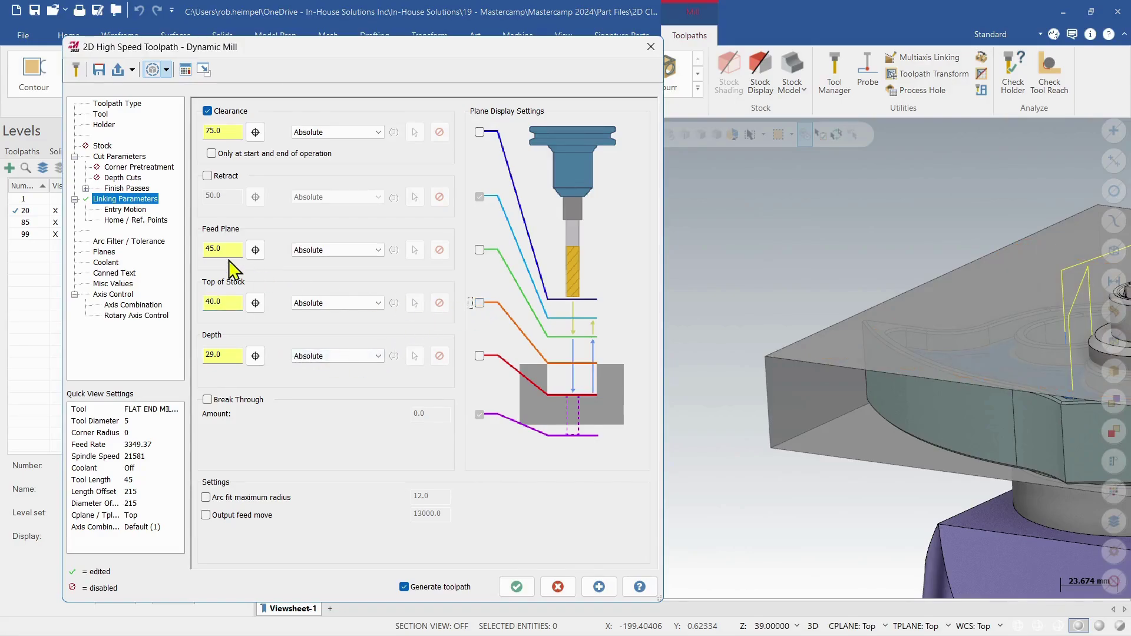
- Drag the green feed plane on its height ruler and commit a Feed Plane of 43.0
{"action": "left_click", "coordinate": [479, 251]}
{"action": "scroll", "coordinate": [884, 354], "scroll_direction": "down", "scroll_amount": 3}
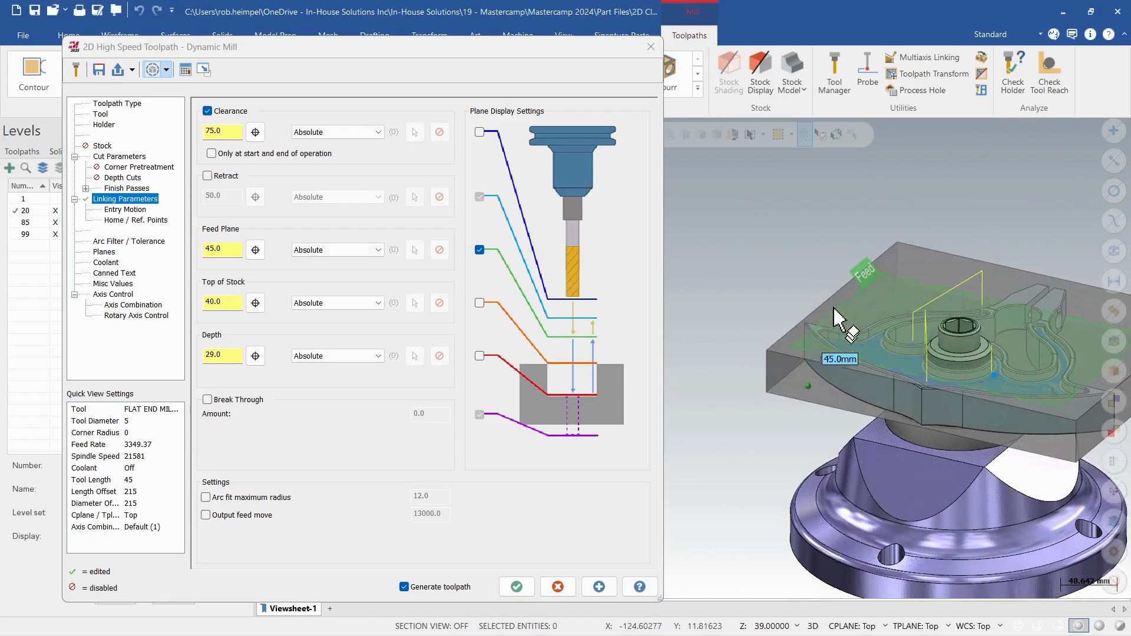
{"action": "mouse_move", "coordinate": [891, 285]}
{"action": "left_mouse_down"}
{"action": "mouse_move", "coordinate": [866, 216]}
{"action": "mouse_move", "coordinate": [809, 326]}
{"action": "left_mouse_up"}
{"action": "scroll", "coordinate": [817, 314], "scroll_direction": "up", "scroll_amount": 3}
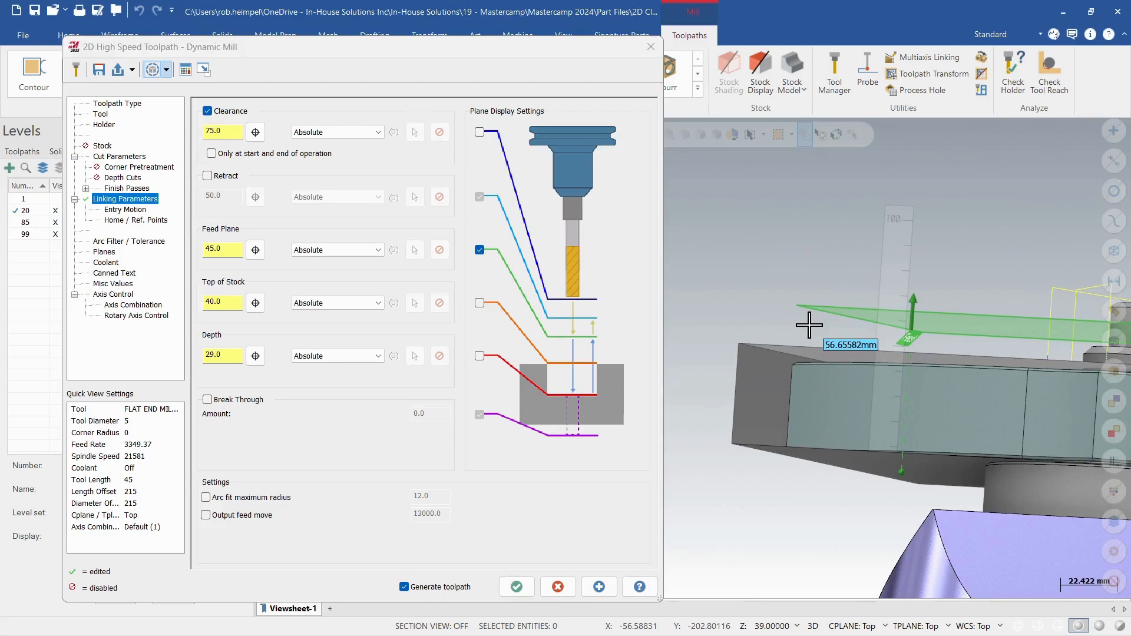
{"action": "type", "text": "43"}
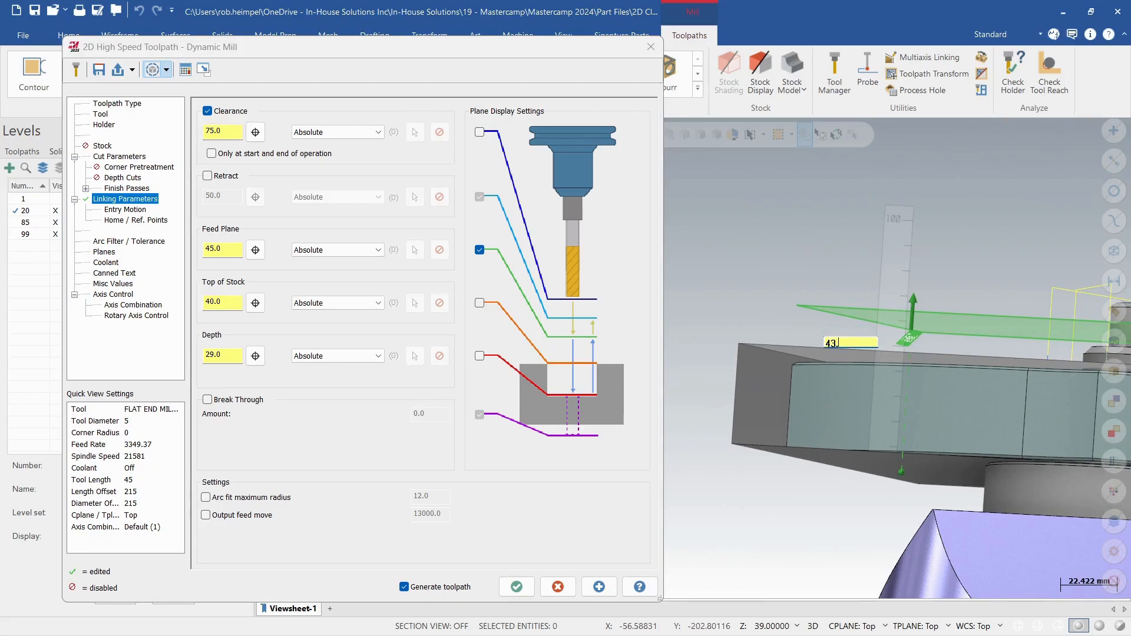
{"action": "key", "text": "Return"}
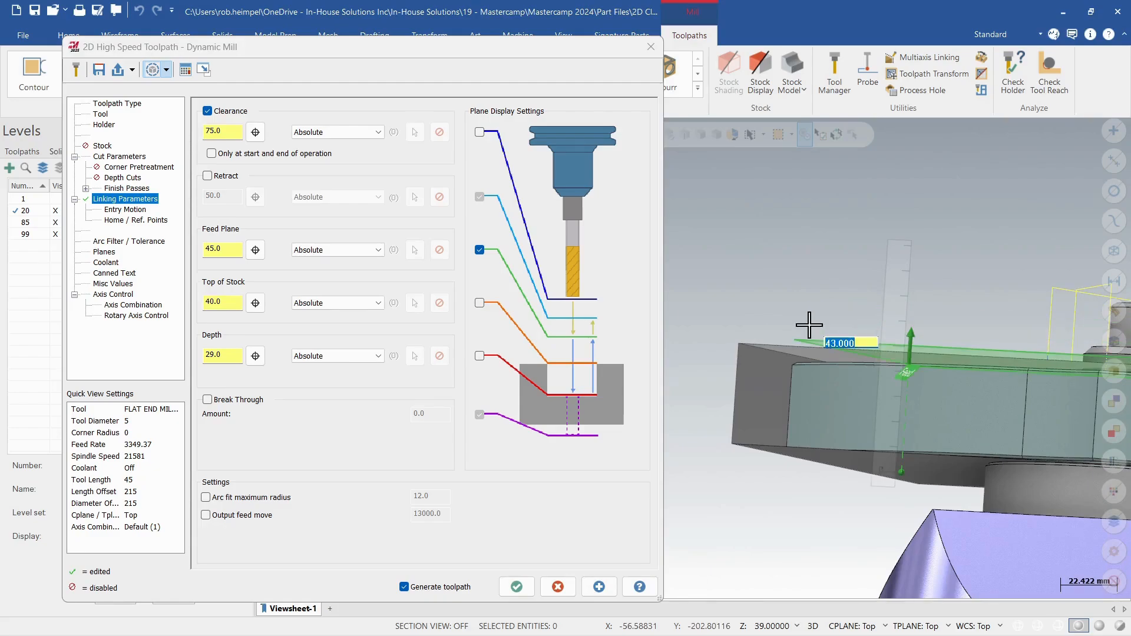
{"action": "key", "text": "Return"}
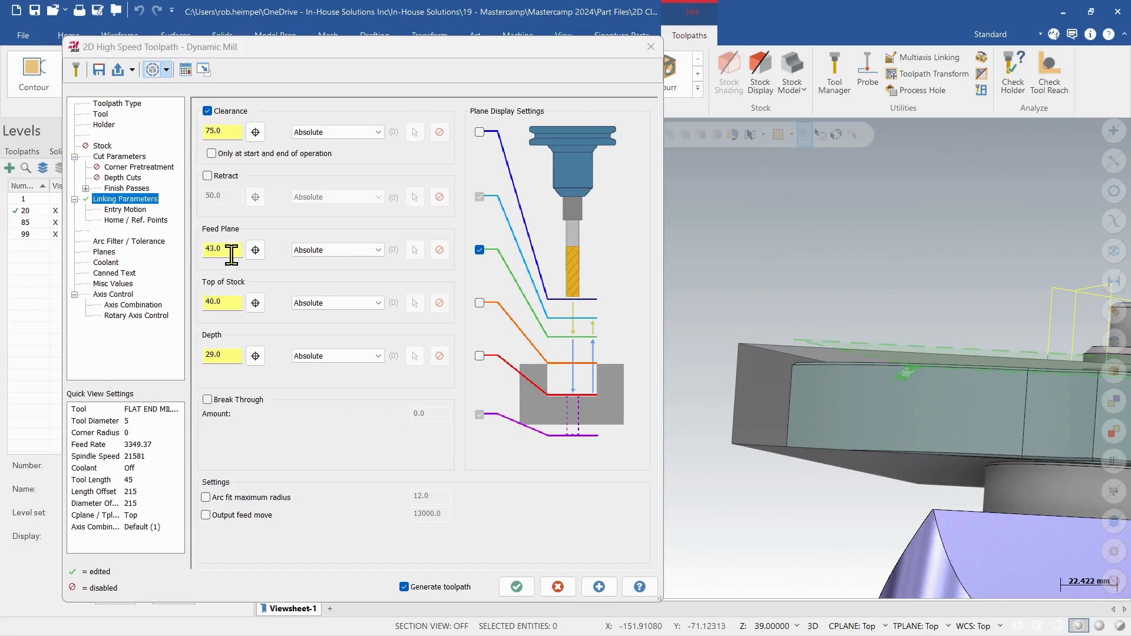
{"action": "middle_click_drag", "start_coordinate": [934, 272], "coordinate": [938, 292]}
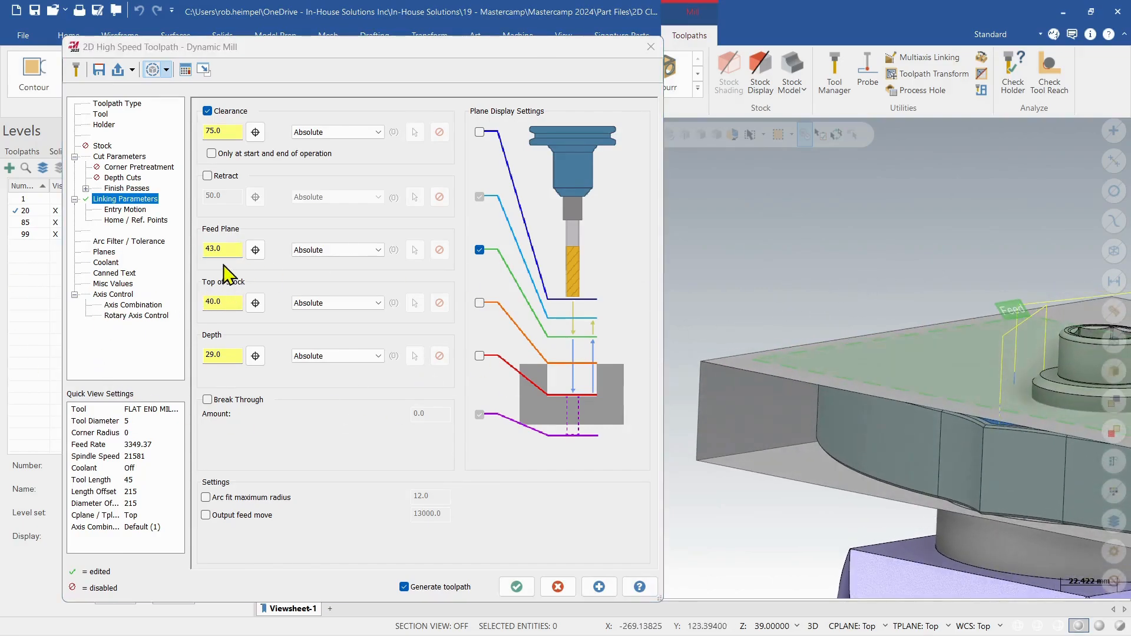
{"action": "scroll", "coordinate": [800, 327], "scroll_direction": "down", "scroll_amount": 2}
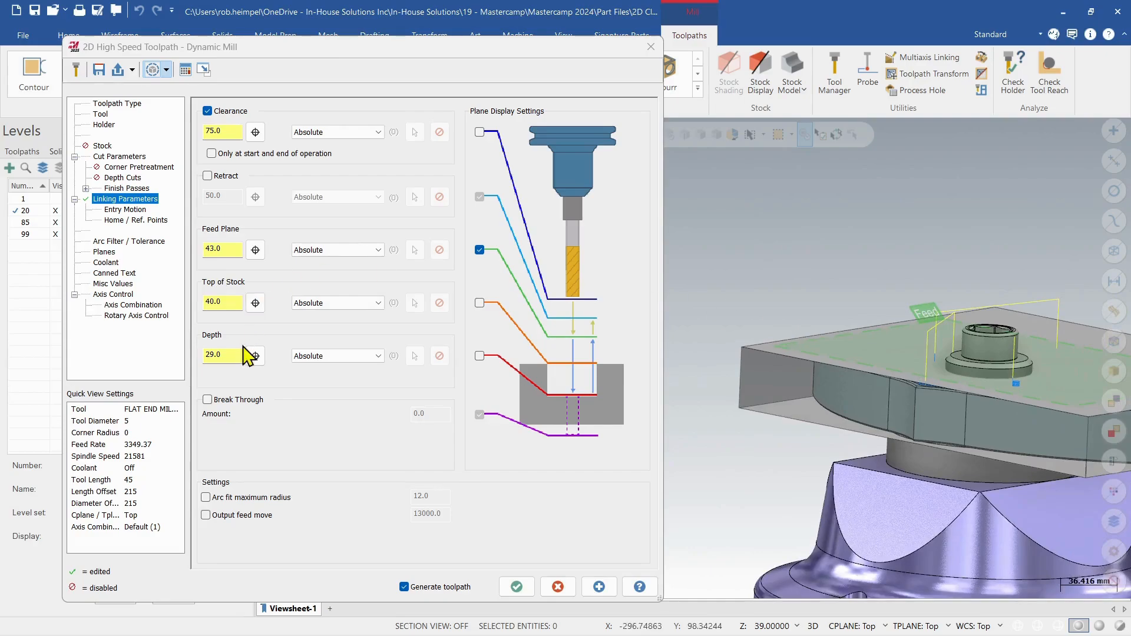
- Swap the feed plane for the red depth plane and hide the Stock level to reveal the pocket
{"action": "left_click", "coordinate": [480, 250]}
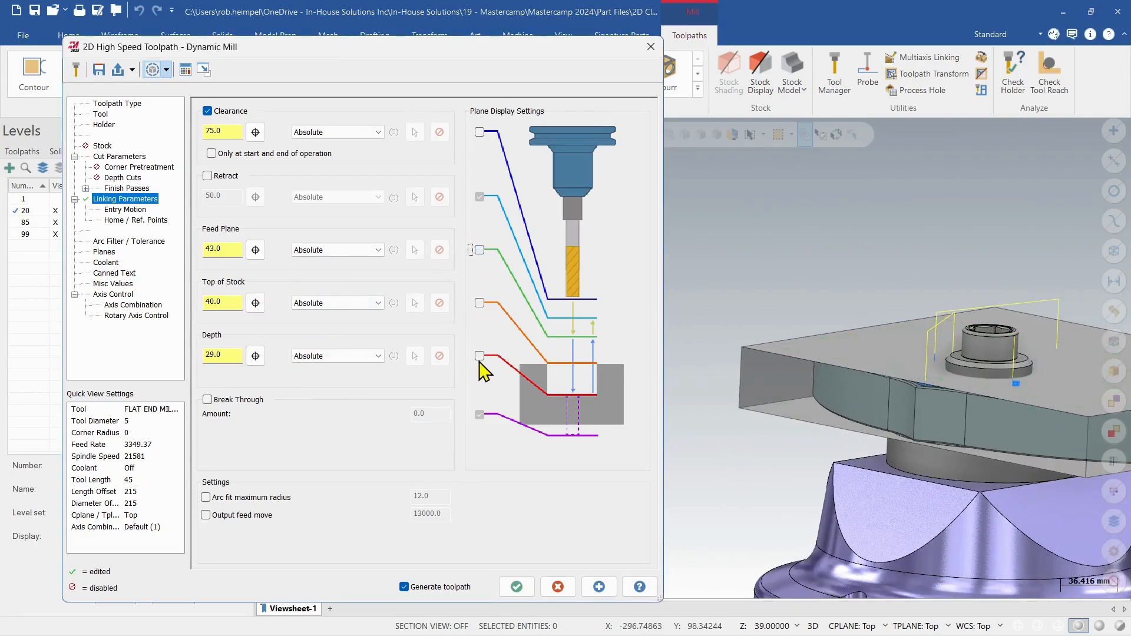
{"action": "left_click", "coordinate": [480, 357]}
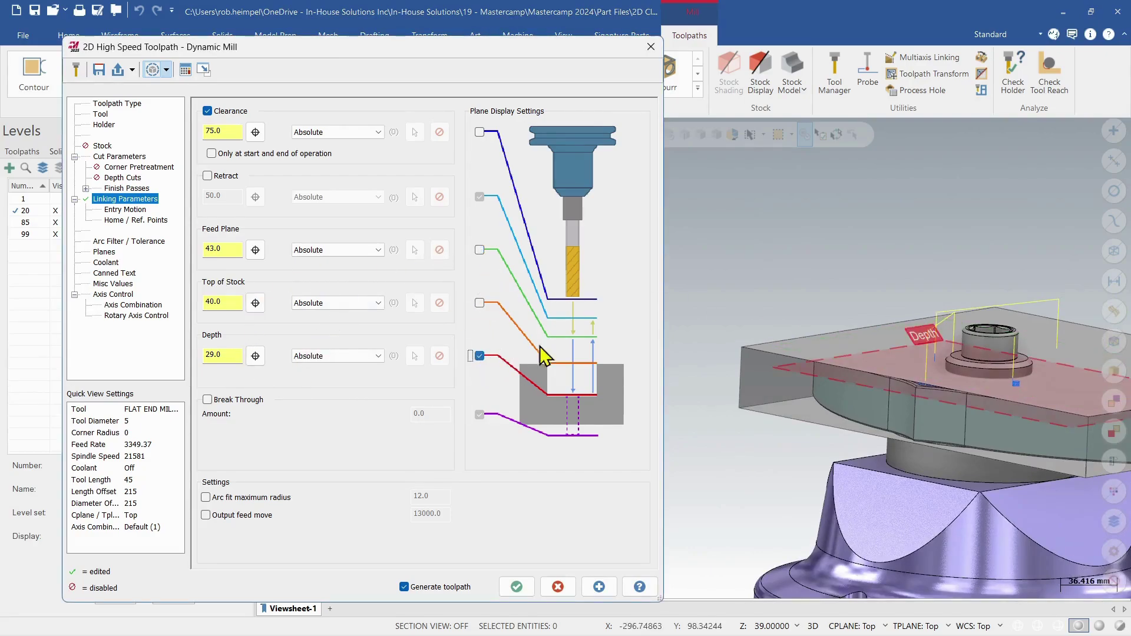
{"action": "left_click", "coordinate": [212, 71]}
{"action": "left_click", "coordinate": [54, 235]}
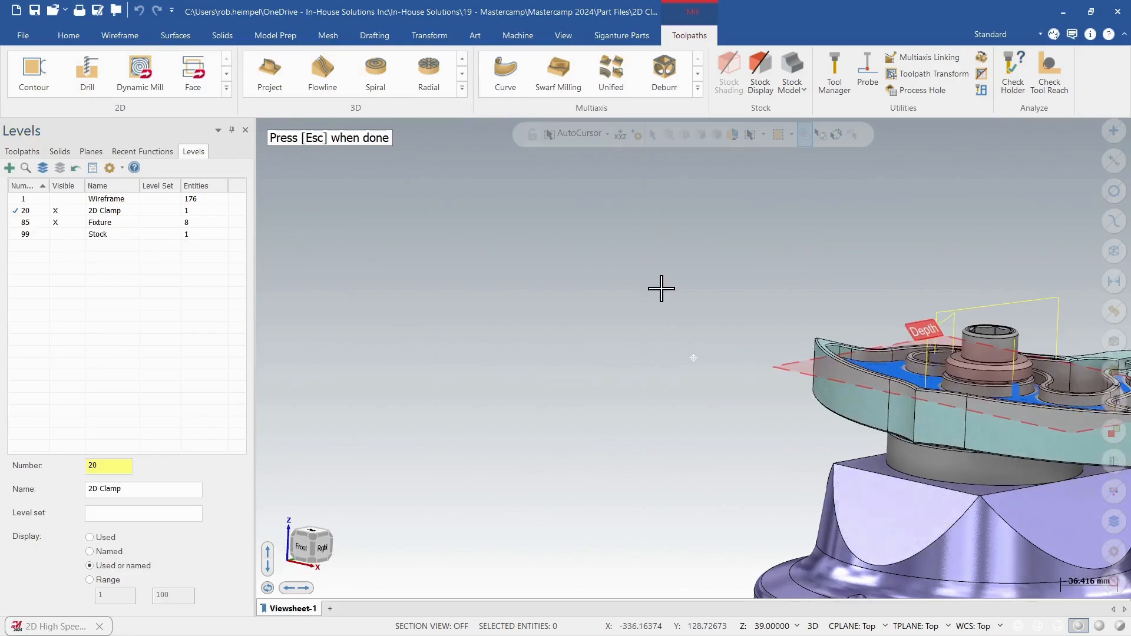
{"action": "middle_click_drag", "start_coordinate": [658, 287], "coordinate": [624, 255]}
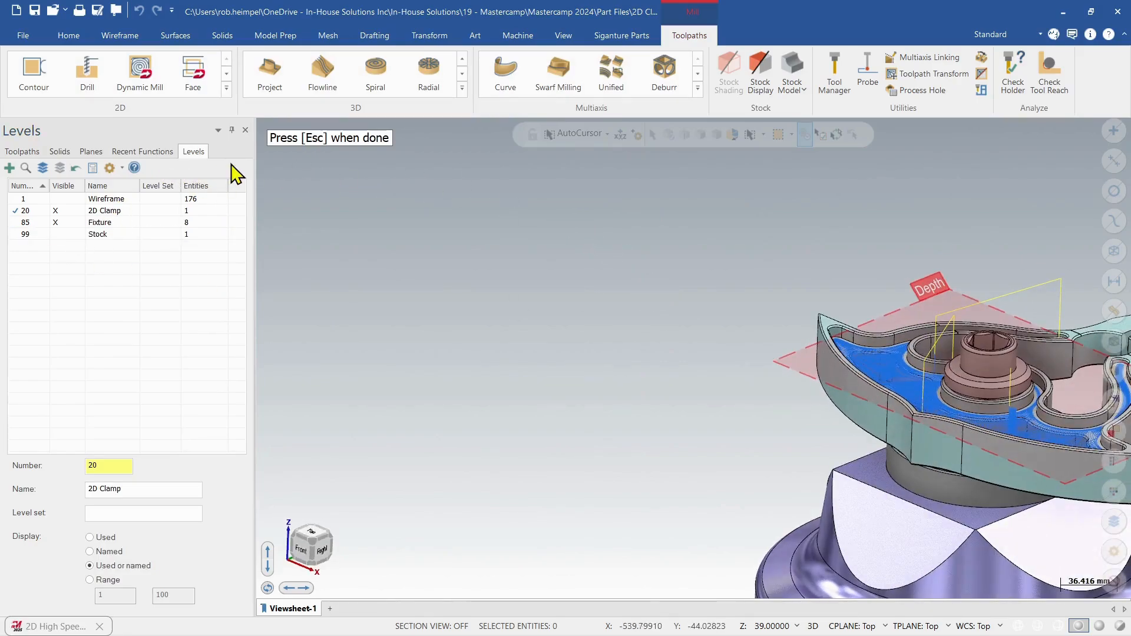
{"action": "key", "text": "Escape"}
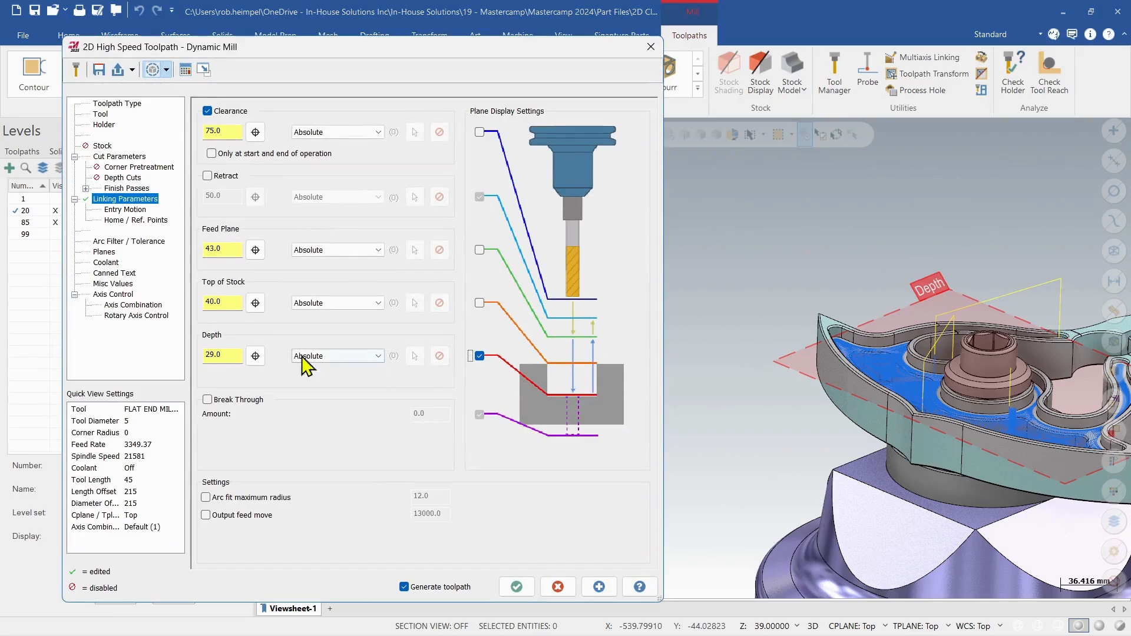
{"action": "scroll", "coordinate": [928, 354], "scroll_direction": "up", "scroll_amount": 3}
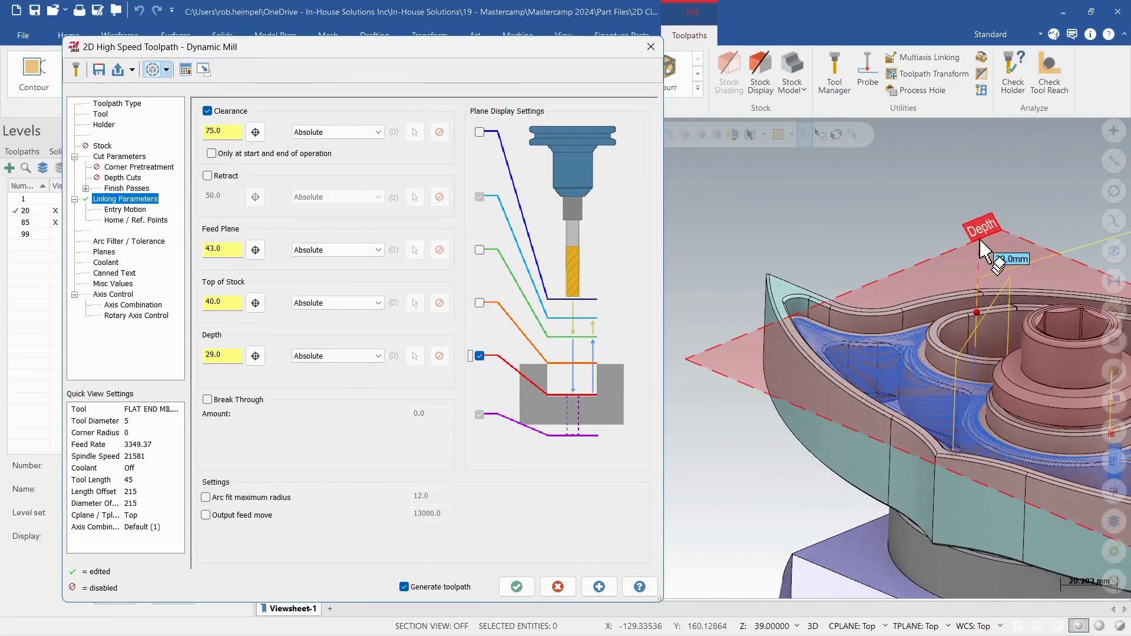
- Zoom in to inspect the 29 mm depth plane over the pocket, then back out to the whole part
{"action": "left_click_drag", "start_coordinate": [928, 292], "coordinate": [871, 341]}
{"action": "scroll", "coordinate": [871, 340], "scroll_direction": "up", "scroll_amount": 2}
{"action": "scroll", "coordinate": [880, 345], "scroll_direction": "up", "scroll_amount": 2}
{"action": "scroll", "coordinate": [891, 348], "scroll_direction": "up", "scroll_amount": 2}
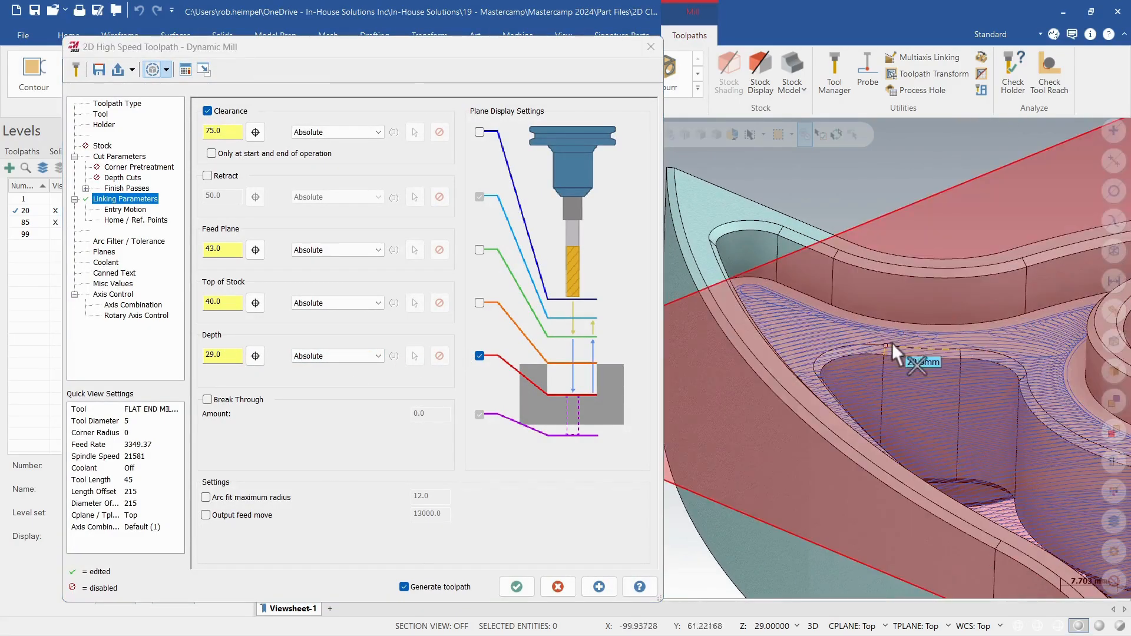
{"action": "scroll", "coordinate": [889, 345], "scroll_direction": "down", "scroll_amount": 2}
{"action": "scroll", "coordinate": [832, 343], "scroll_direction": "down", "scroll_amount": 4}
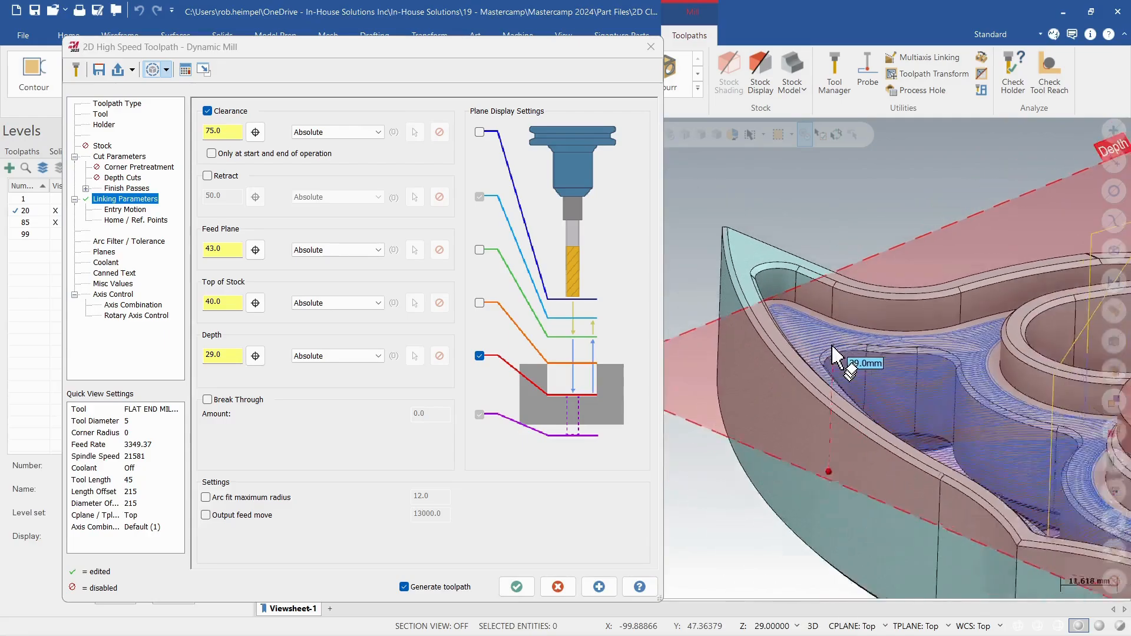
{"action": "middle_click_drag", "start_coordinate": [832, 344], "coordinate": [835, 310]}
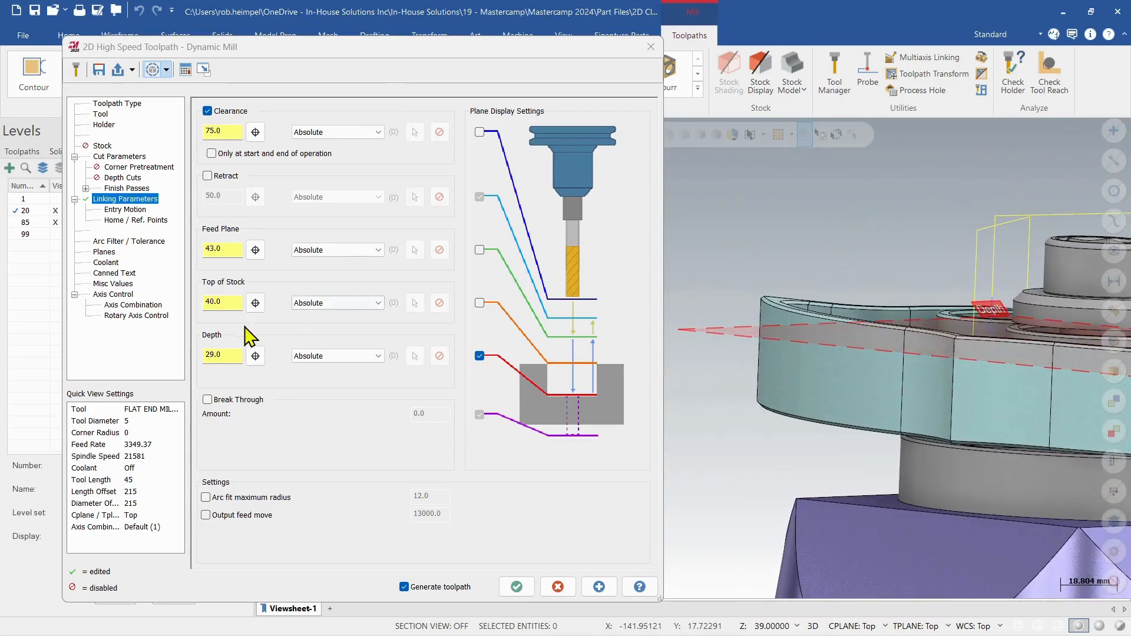
{"action": "scroll", "coordinate": [721, 382], "scroll_direction": "down", "scroll_amount": 1}
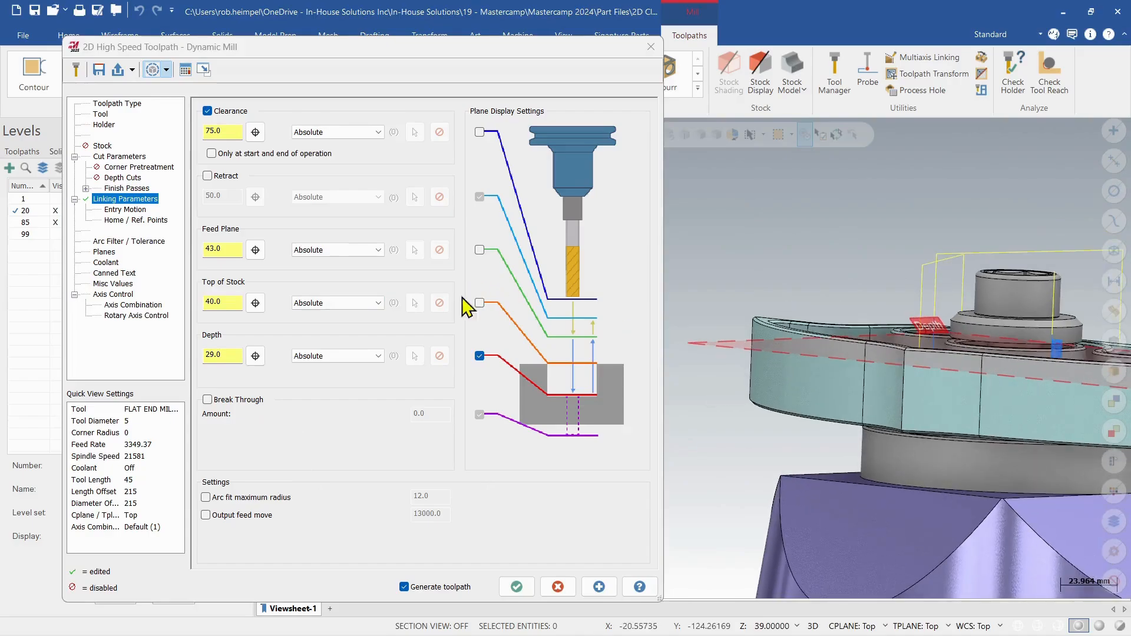
- Show clearance 75, feed 43, top of stock 40 and depth 29 planes together, viewed from the front and angled
{"action": "left_click", "coordinate": [479, 304]}
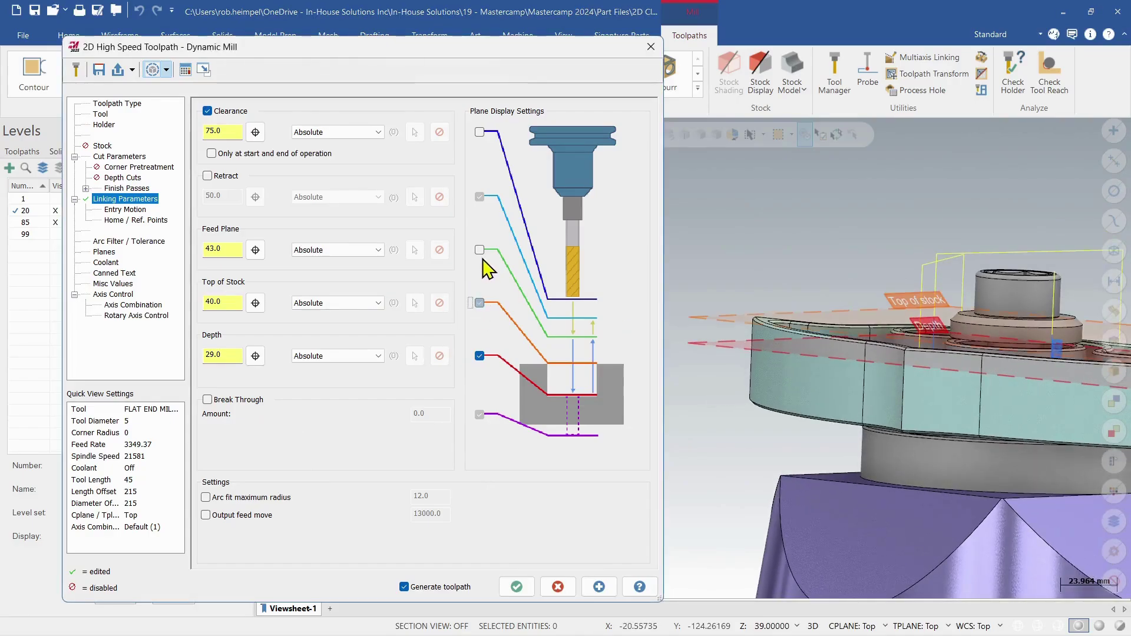
{"action": "left_click", "coordinate": [479, 132]}
{"action": "middle_click_drag", "start_coordinate": [778, 266], "coordinate": [742, 265]}
{"action": "right_click", "coordinate": [743, 267]}
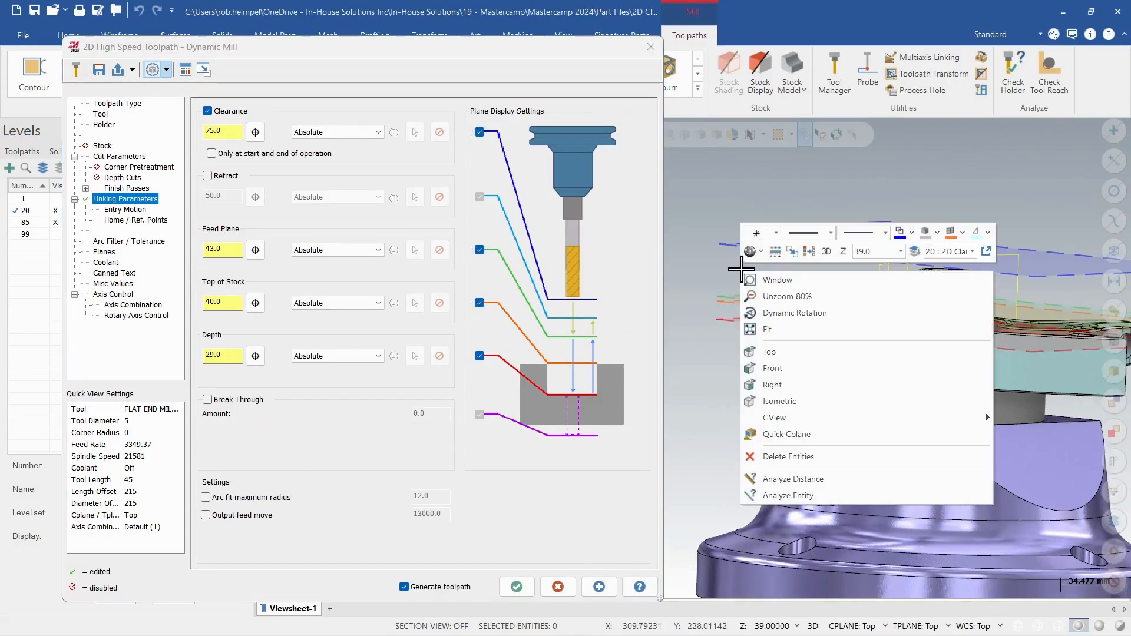
{"action": "left_click", "coordinate": [773, 386]}
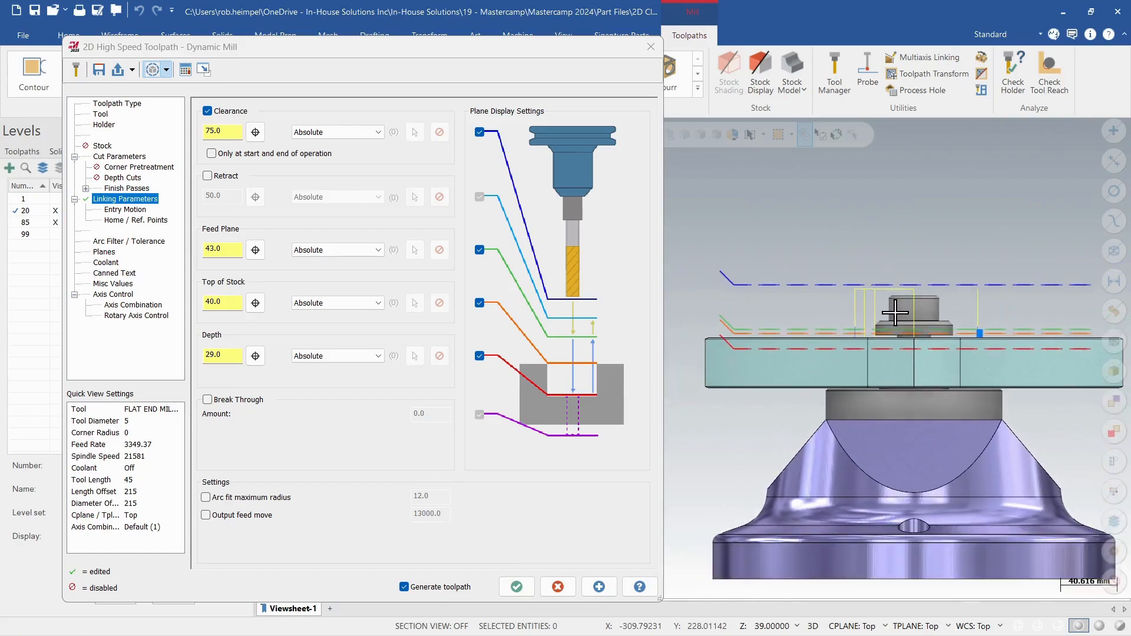
{"action": "scroll", "coordinate": [770, 327], "scroll_direction": "up", "scroll_amount": 3}
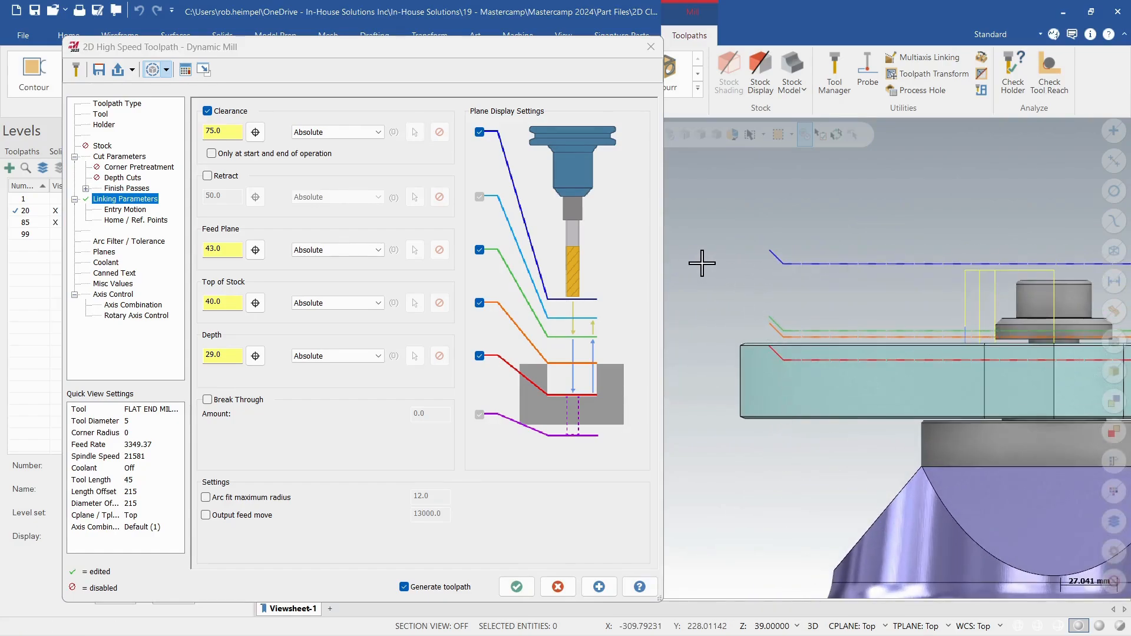
{"action": "scroll", "coordinate": [702, 263], "scroll_direction": "down", "scroll_amount": 1}
{"action": "mouse_move", "coordinate": [978, 335]}
{"action": "middle_mouse_down"}
{"action": "mouse_move", "coordinate": [923, 348]}
{"action": "mouse_move", "coordinate": [932, 352]}
{"action": "middle_mouse_up"}
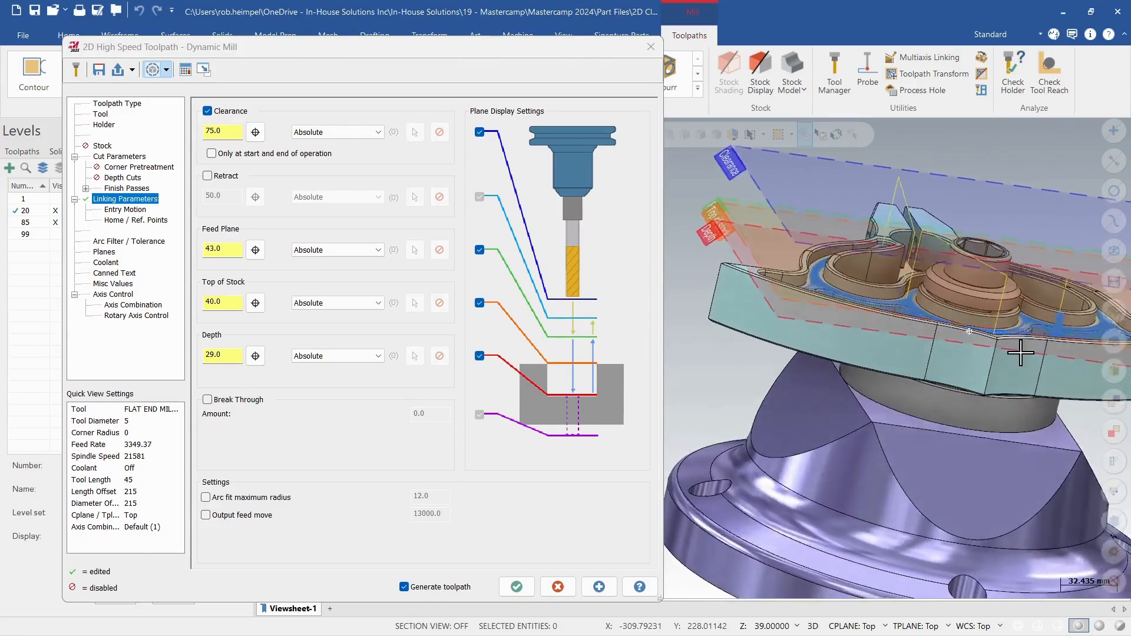
{"action": "scroll", "coordinate": [746, 340], "scroll_direction": "down", "scroll_amount": 1}
{"action": "scroll", "coordinate": [747, 336], "scroll_direction": "down", "scroll_amount": 2}
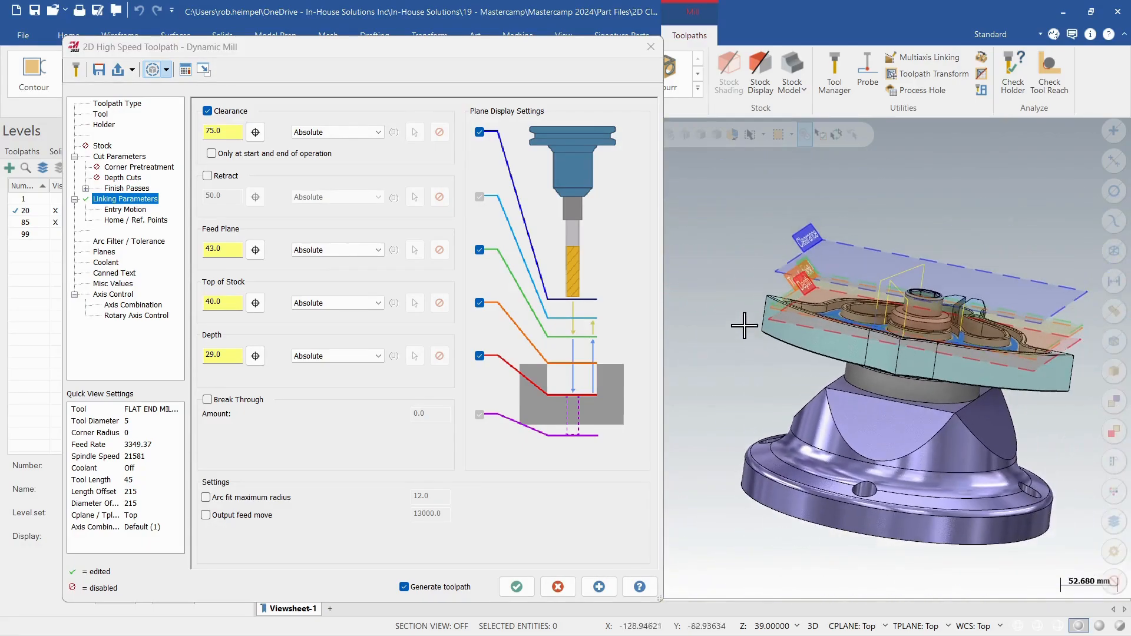